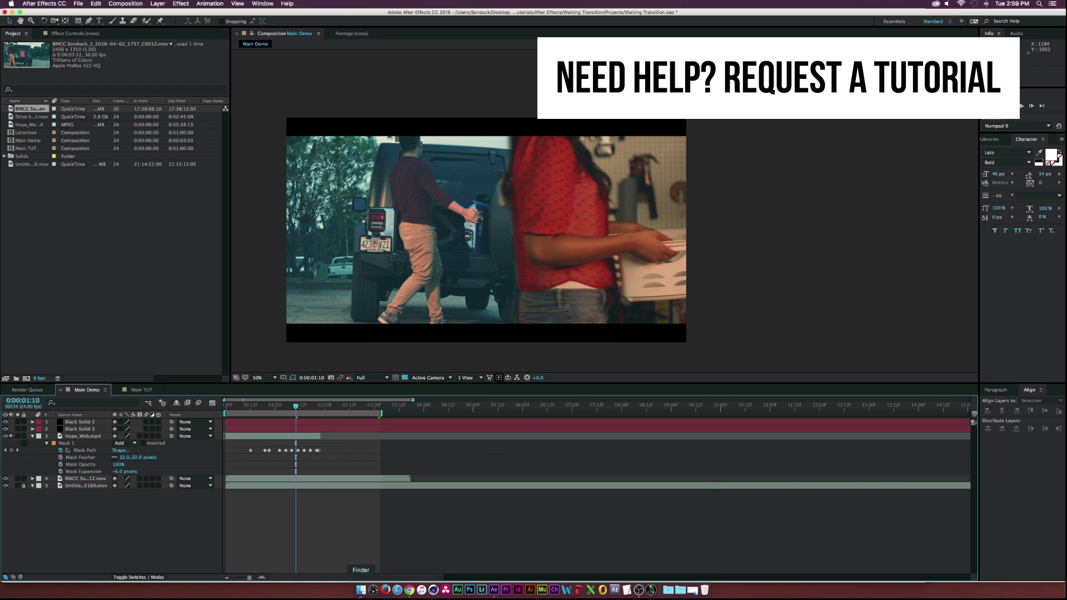
Switch to Finder, preview Demo 1.mov to see the finished walking transition, and return to After Effects.
{"action": "left_click", "coordinate": [361, 591]}
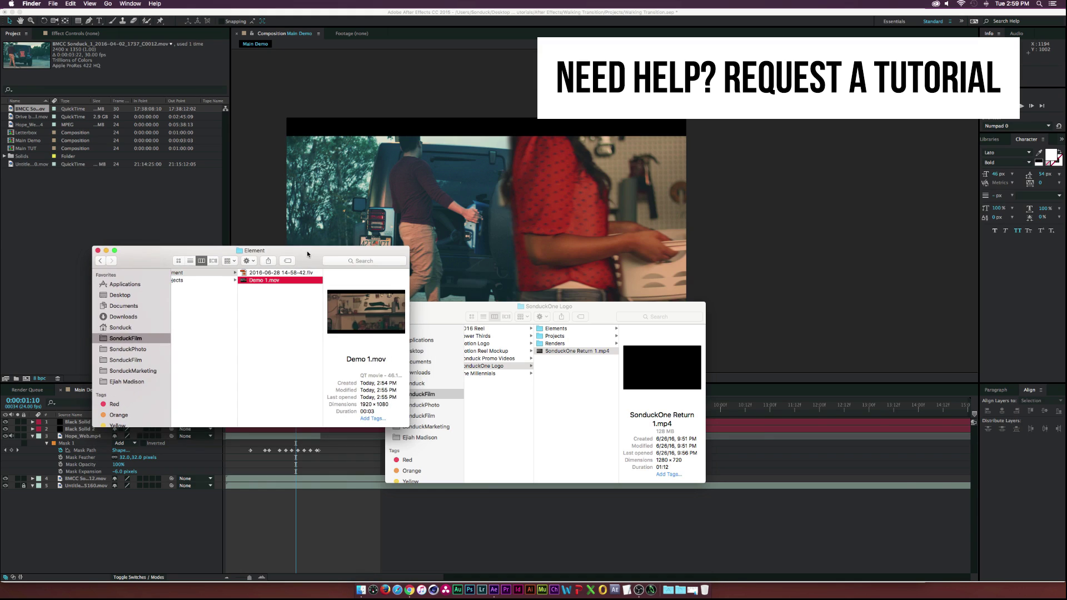
{"action": "key", "text": "space"}
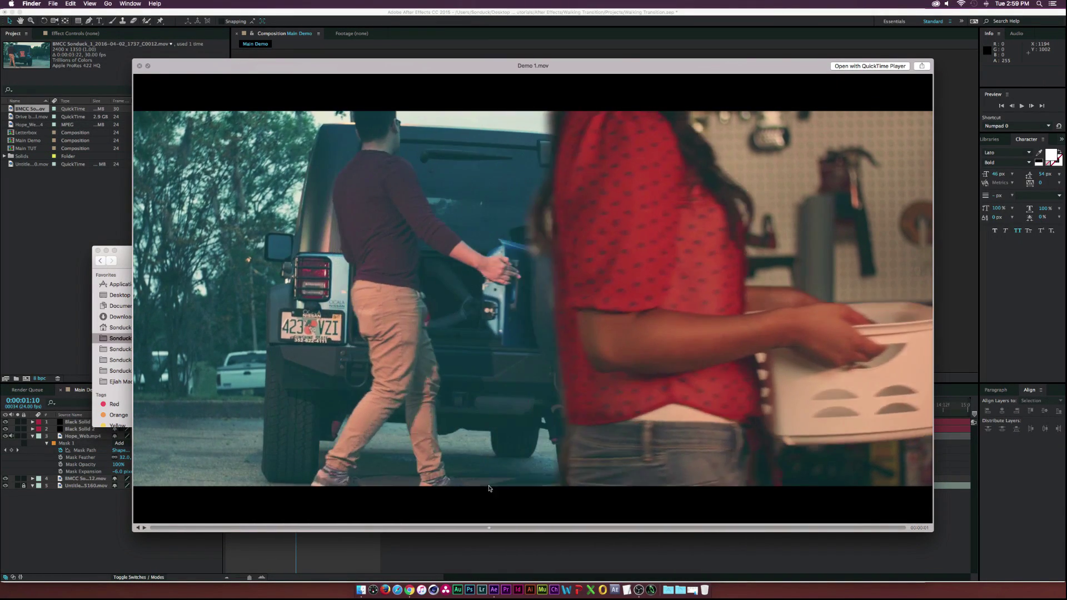
{"action": "key", "text": "space"}
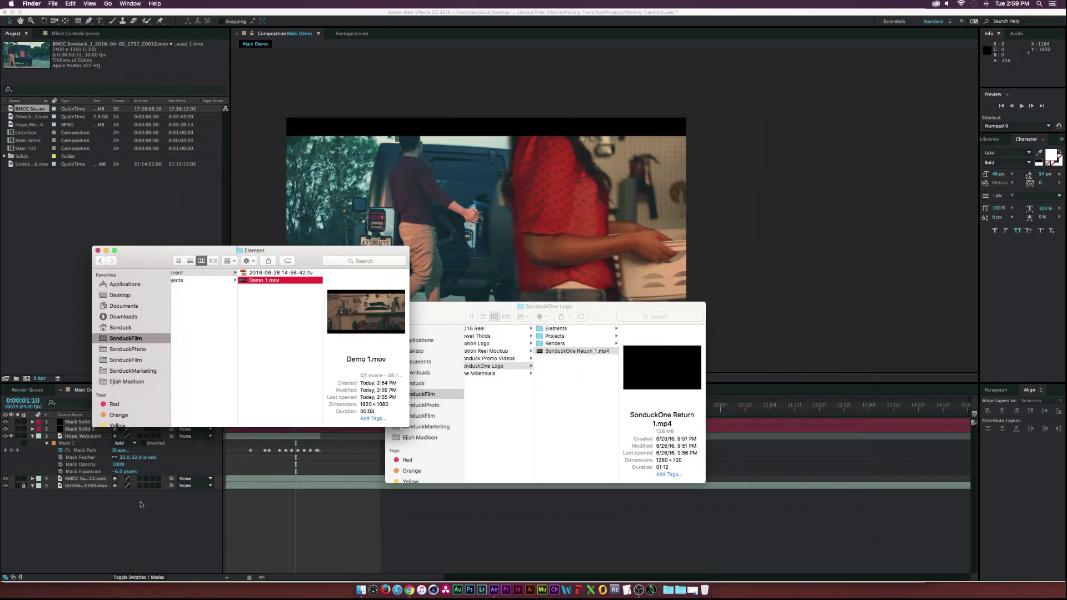
{"action": "left_click", "coordinate": [132, 510]}
Open the Main TUT composition and scrub through the Hope_Web.mp4 clip, stopping at 0:00:01:01.
{"action": "left_click", "coordinate": [32, 436]}
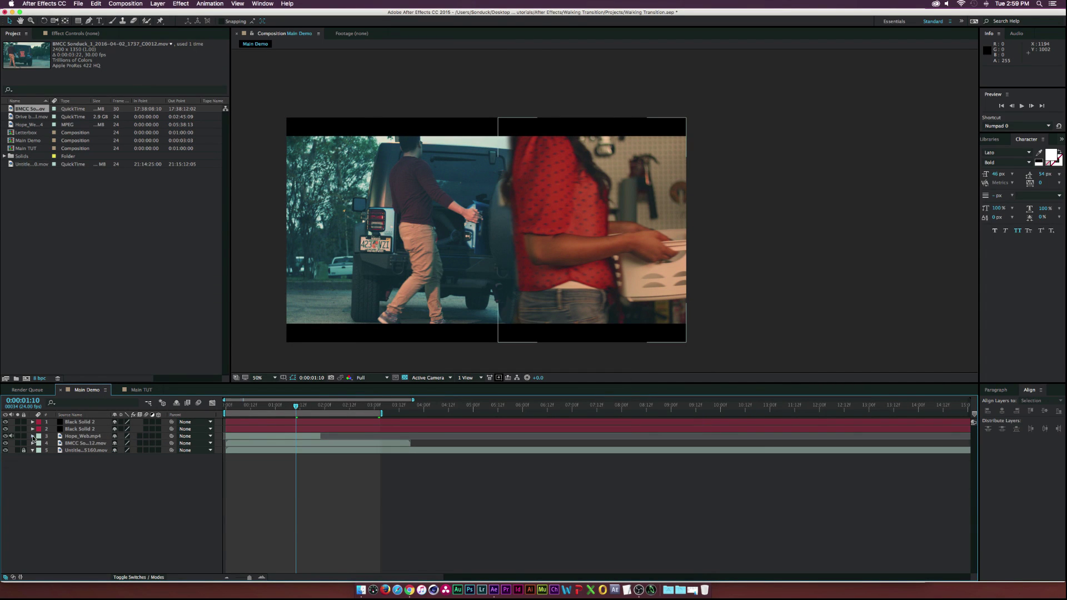
{"action": "left_click", "coordinate": [141, 390]}
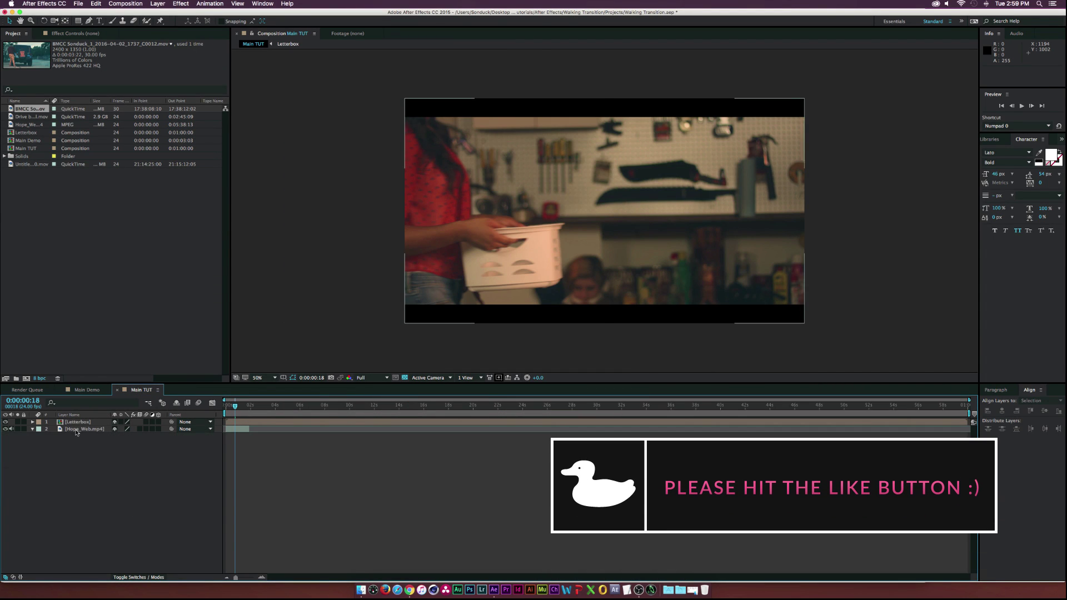
{"action": "left_click_drag", "start_coordinate": [236, 407], "coordinate": [277, 406]}
{"action": "key", "text": "equal"}
{"action": "key", "text": "equal"}
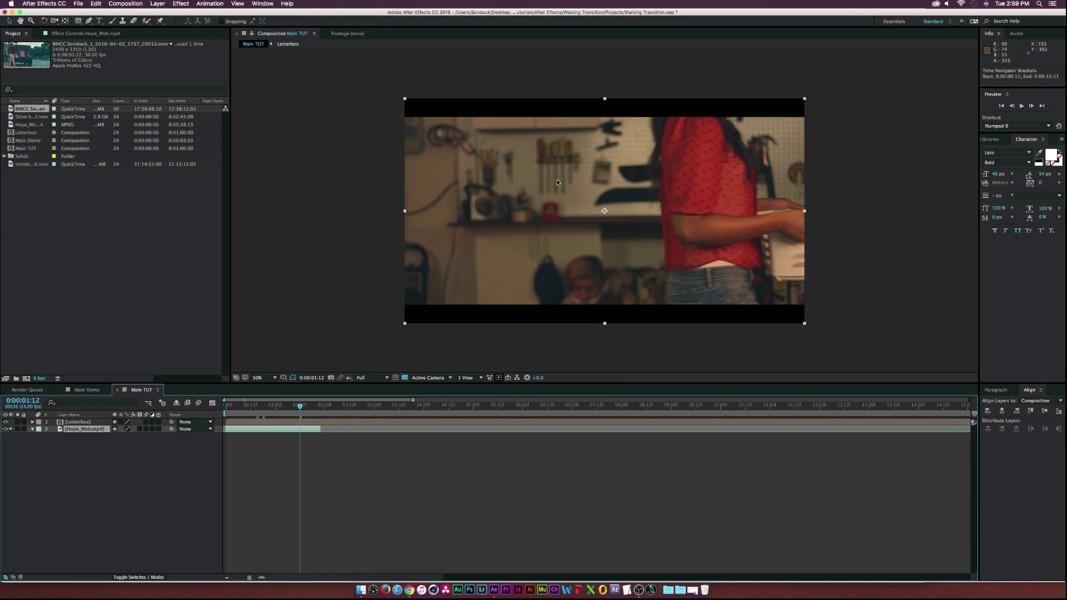
{"action": "key", "text": "minus"}
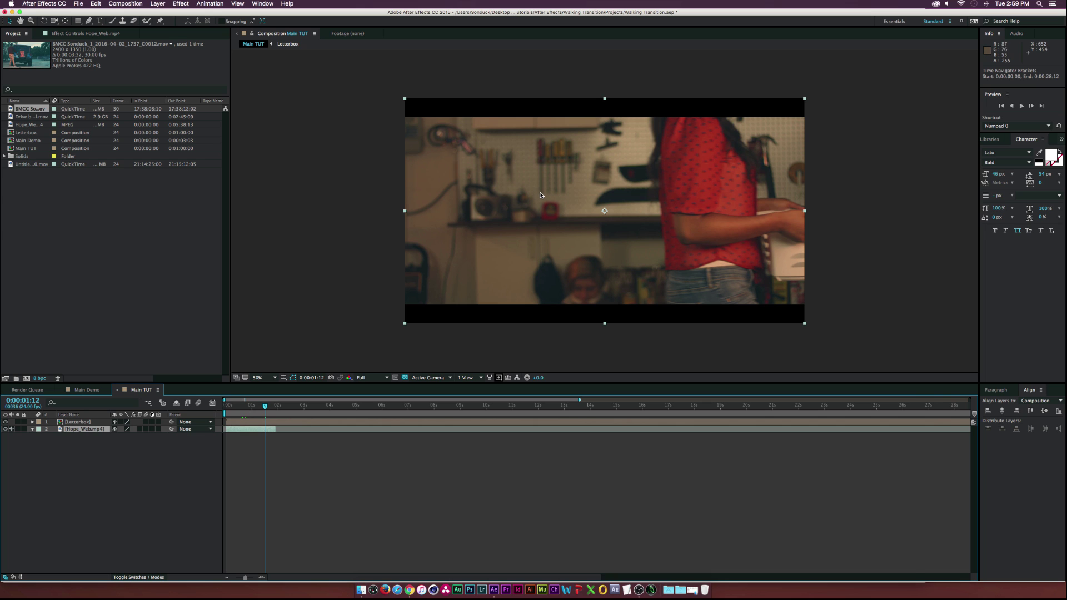
{"action": "key", "text": "minus"}
{"action": "left_click_drag", "start_coordinate": [247, 406], "coordinate": [241, 407]}
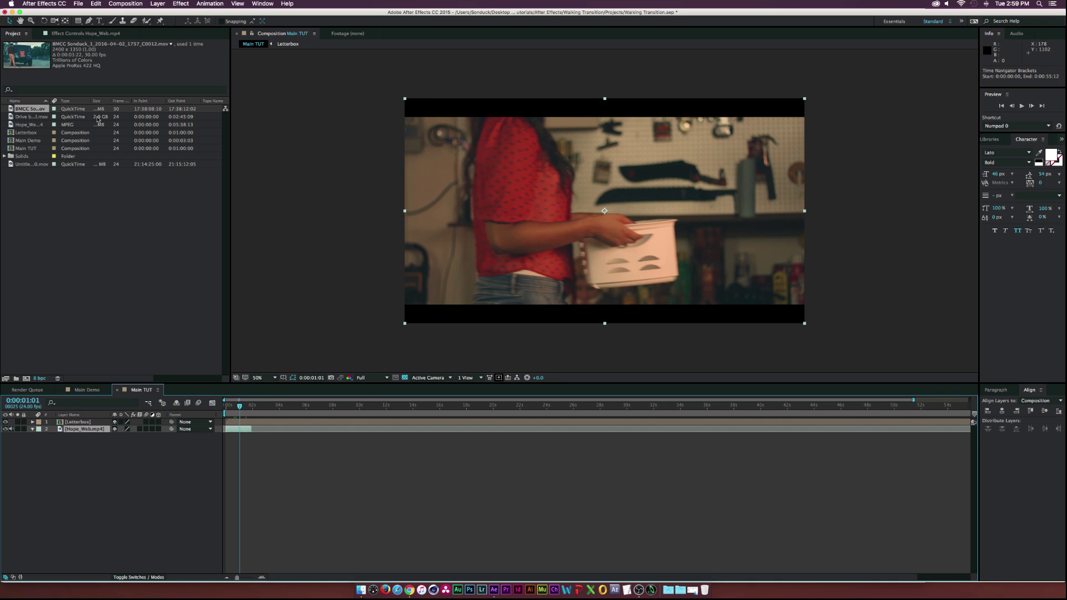
Add the BMCC clip to the composition, fit it to the frame, and place it beneath Hope_Web.mp4.
{"action": "left_click_drag", "start_coordinate": [32, 108], "coordinate": [74, 428]}
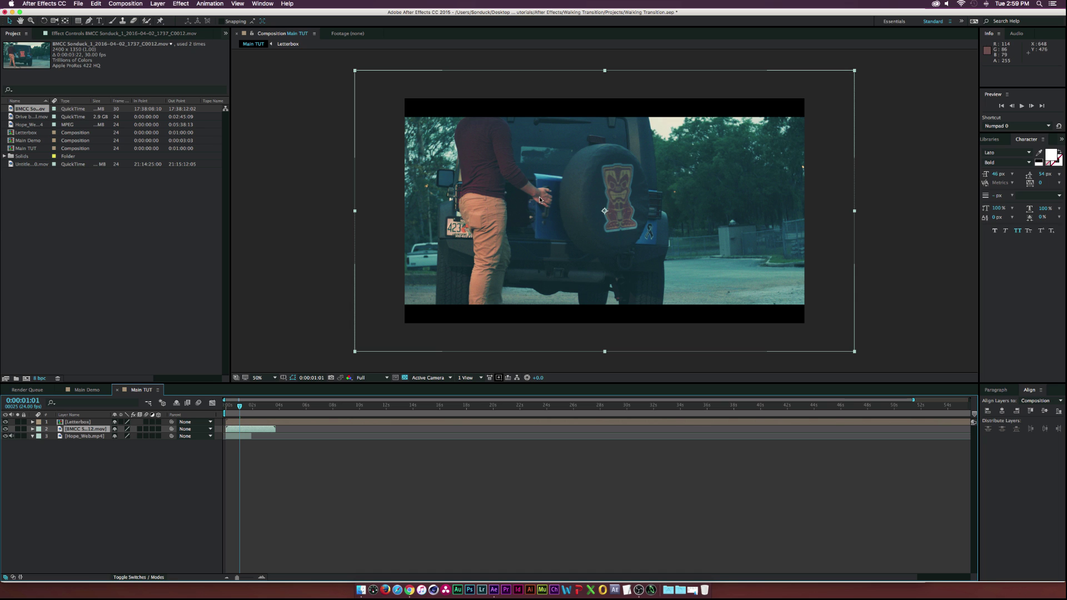
{"action": "key", "text": "super+alt+f"}
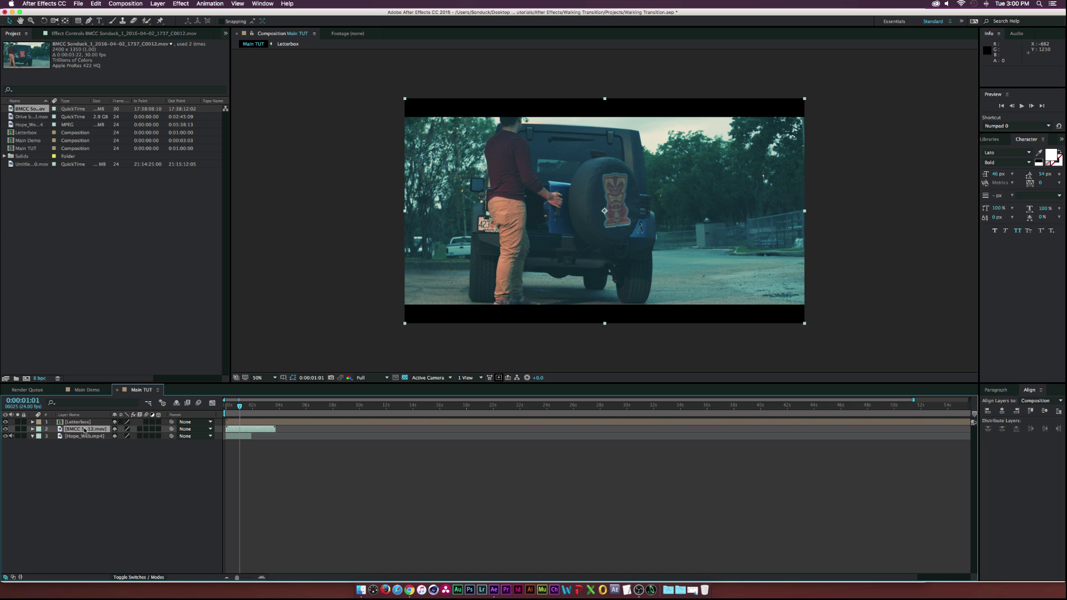
{"action": "left_click_drag", "start_coordinate": [83, 429], "coordinate": [83, 439]}
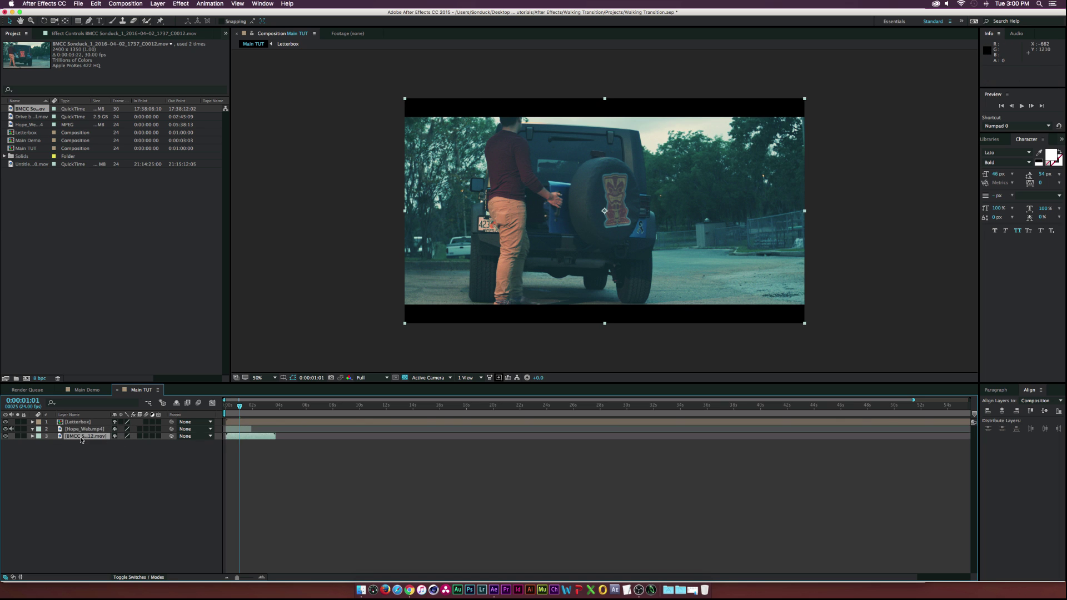
Briefly hide Hope_Web.mp4 to check the BMCC clip underneath, and lock the BMCC layer.
{"action": "left_click", "coordinate": [83, 429]}
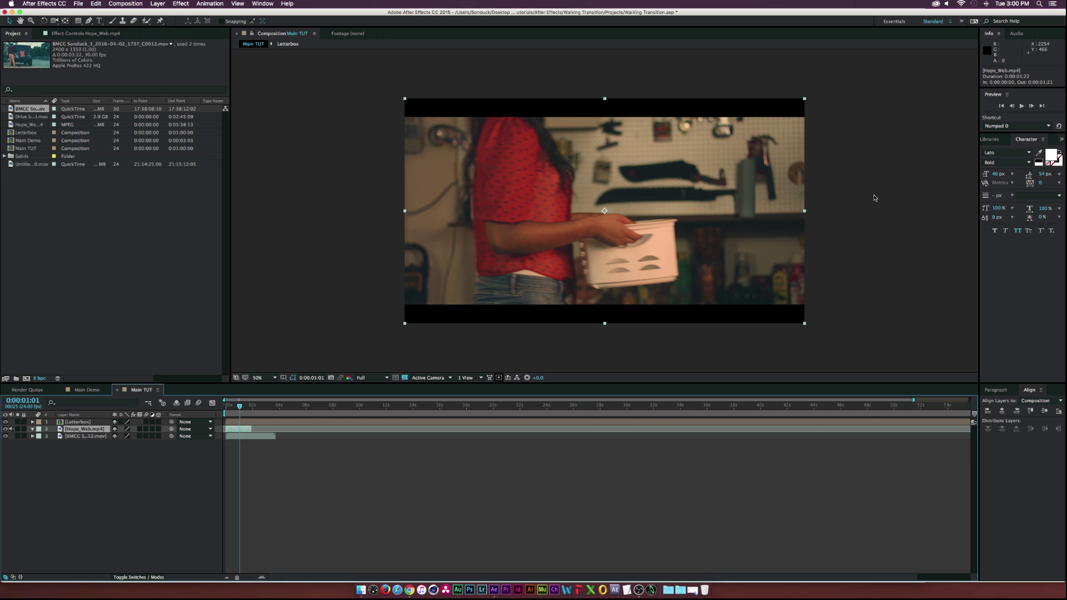
{"action": "left_click", "coordinate": [78, 436]}
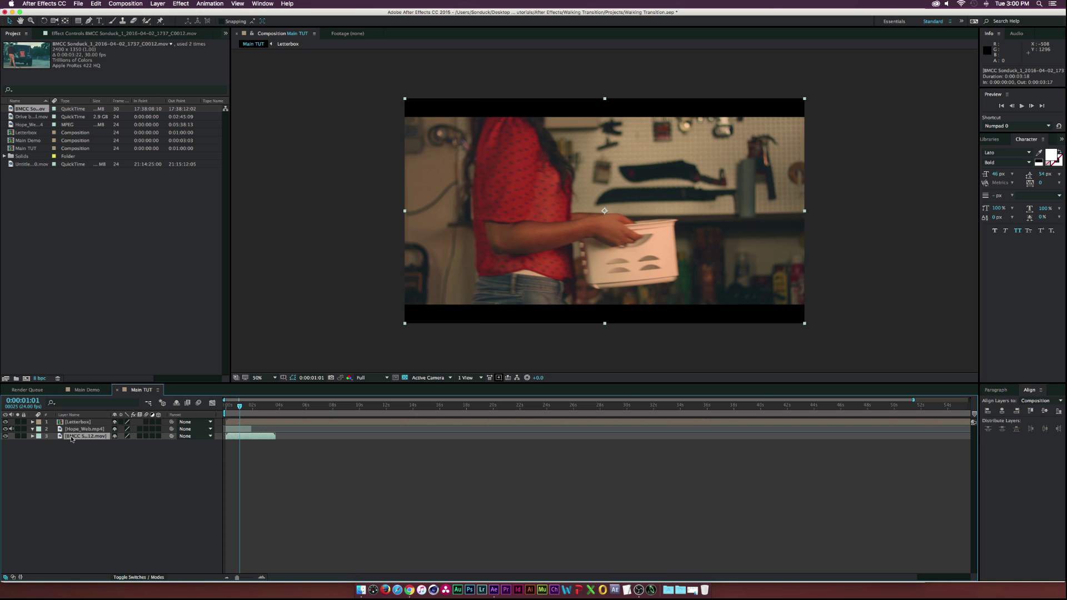
{"action": "left_click", "coordinate": [5, 429]}
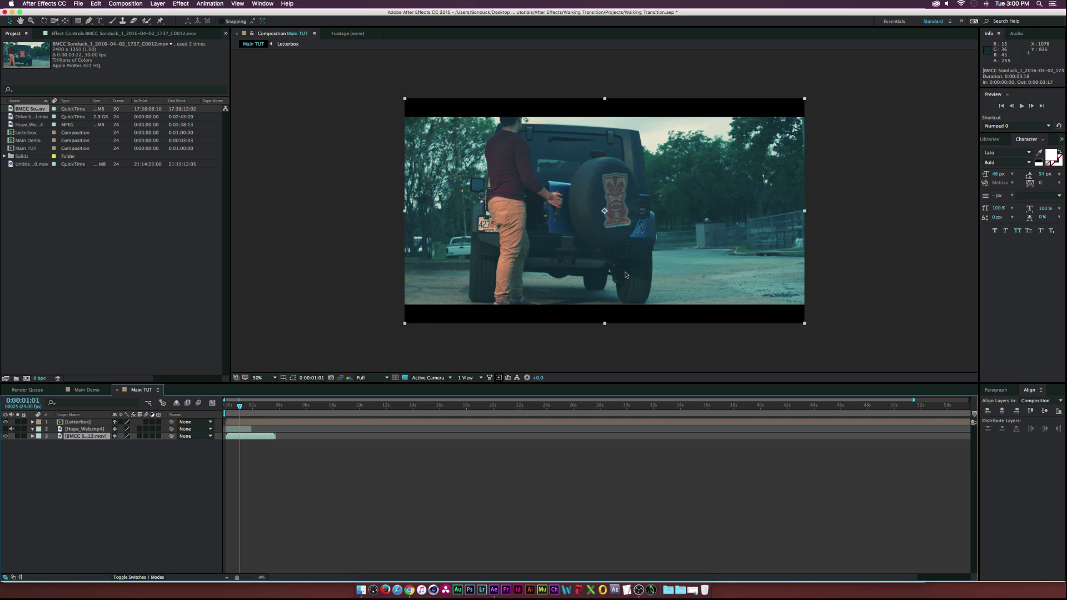
{"action": "left_click", "coordinate": [5, 429]}
{"action": "left_click", "coordinate": [24, 437]}
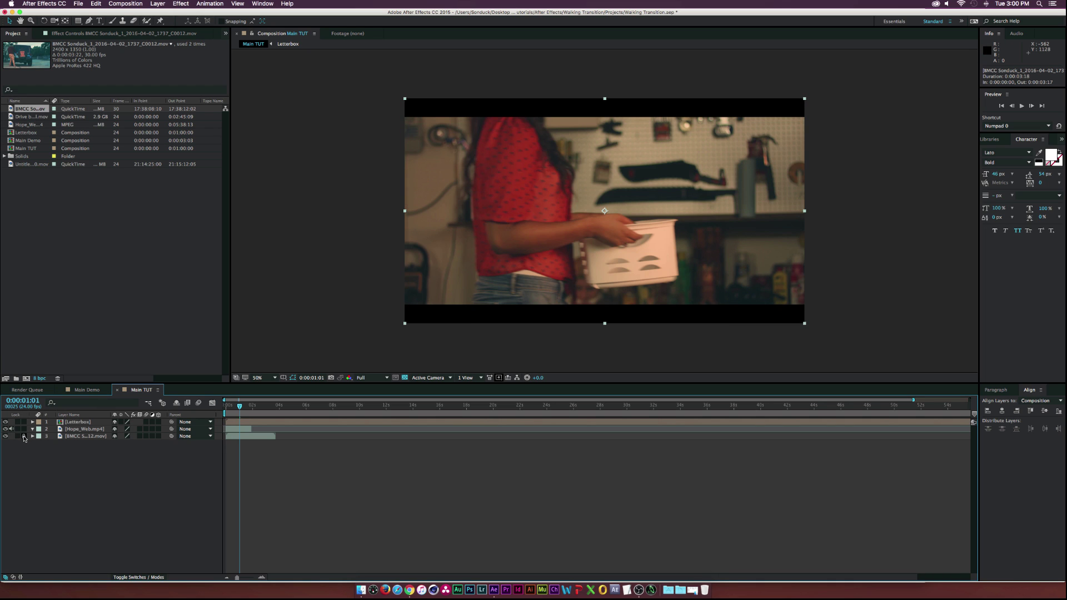
On Hope_Web.mp4 at 0:00:01:05, start a Pen mask below the frame and trace up the woman's lower back.
{"action": "left_click", "coordinate": [82, 430]}
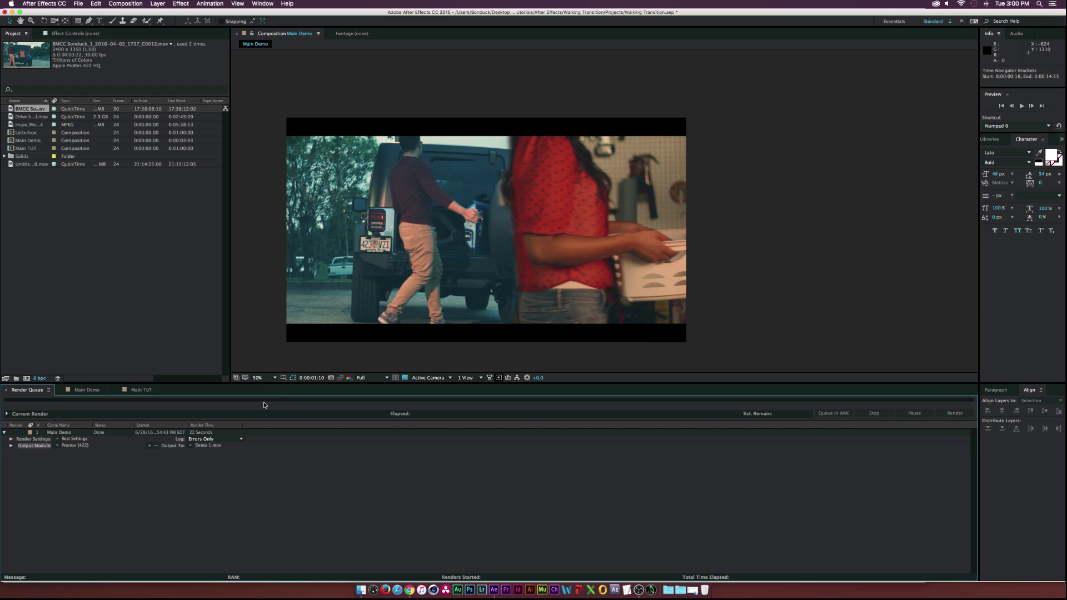
{"action": "left_click", "coordinate": [154, 392]}
{"action": "scroll", "coordinate": [244, 407], "scroll_direction": "left", "scroll_amount": 2}
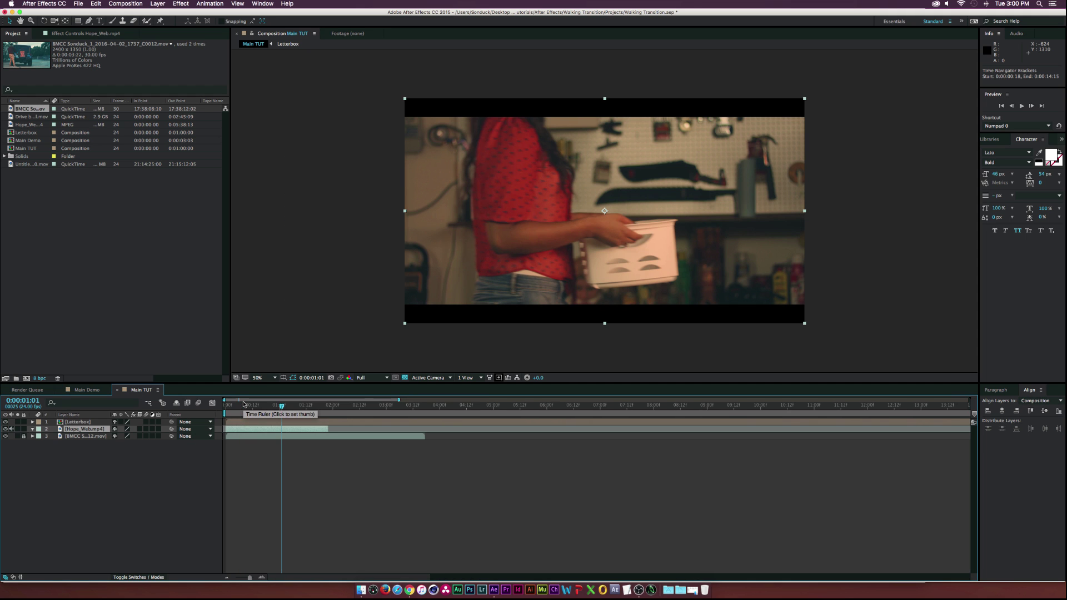
{"action": "mouse_move", "coordinate": [281, 406]}
{"action": "left_mouse_down"}
{"action": "mouse_move", "coordinate": [261, 407]}
{"action": "mouse_move", "coordinate": [284, 408]}
{"action": "left_mouse_up"}
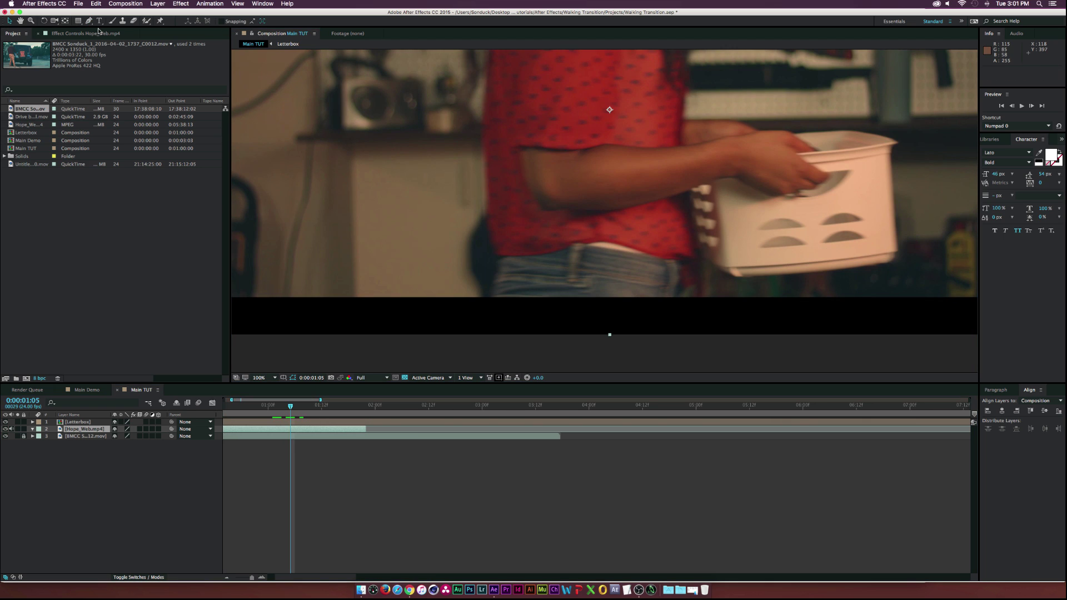
{"action": "left_click", "coordinate": [483, 345]}
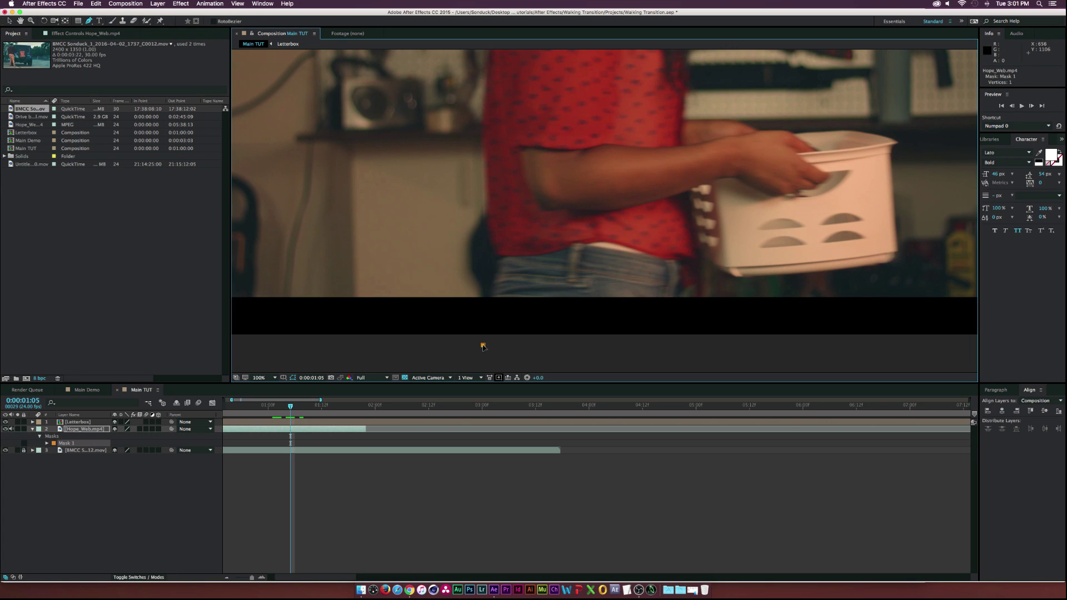
{"action": "left_click", "coordinate": [486, 298]}
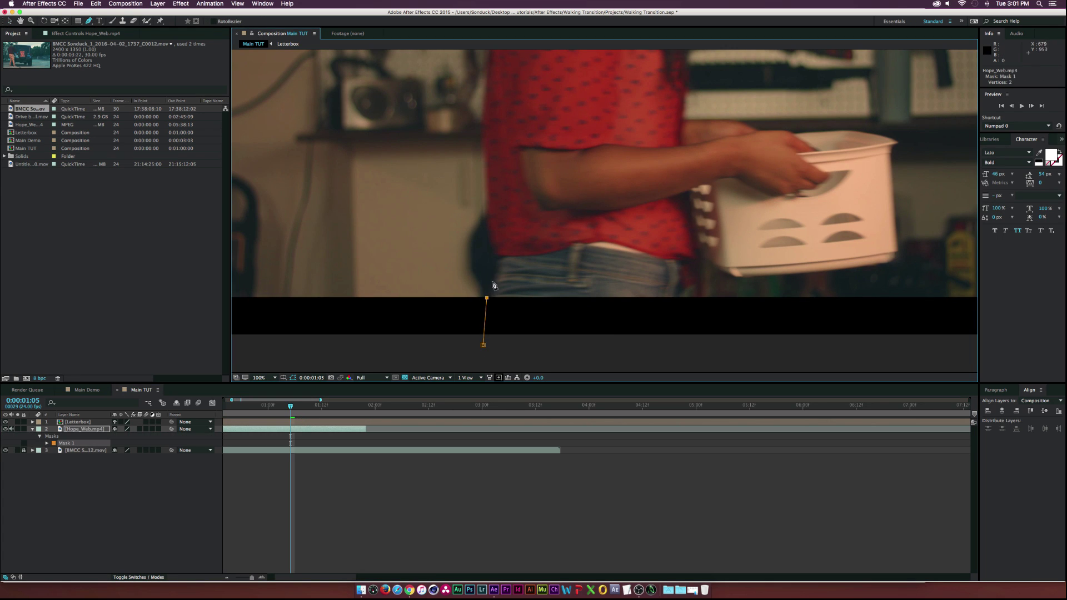
{"action": "left_click", "coordinate": [492, 245]}
{"action": "left_click", "coordinate": [483, 213]}
{"action": "left_click_drag", "start_coordinate": [492, 186], "coordinate": [499, 282]}
{"action": "left_click", "coordinate": [491, 282]}
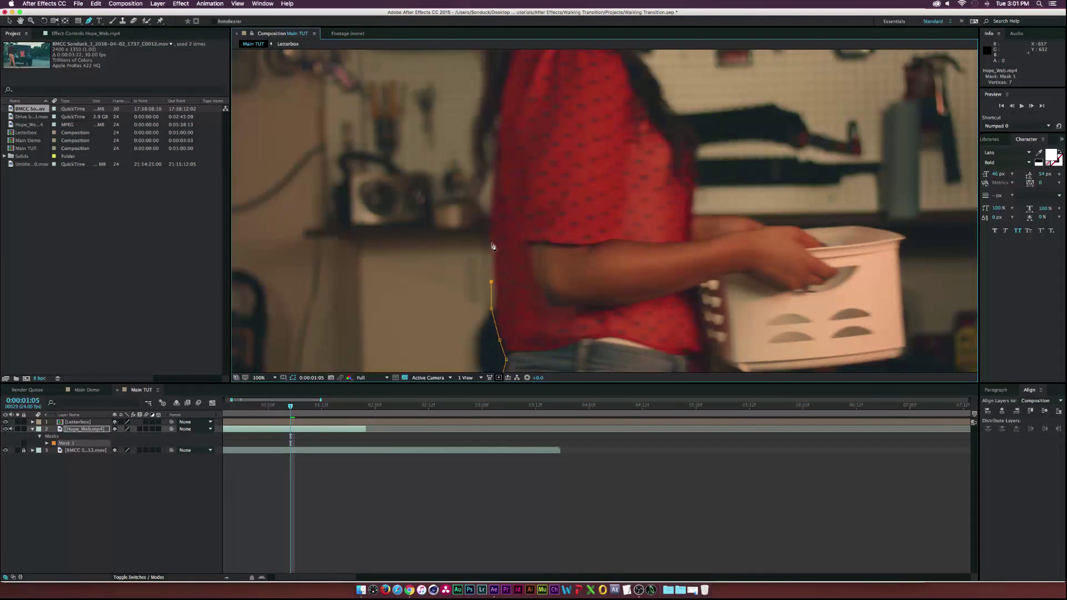
Continue the mask path up the woman's upper back and hair to a point above the frame.
{"action": "left_click", "coordinate": [490, 196]}
{"action": "left_click_drag", "start_coordinate": [491, 189], "coordinate": [497, 245]}
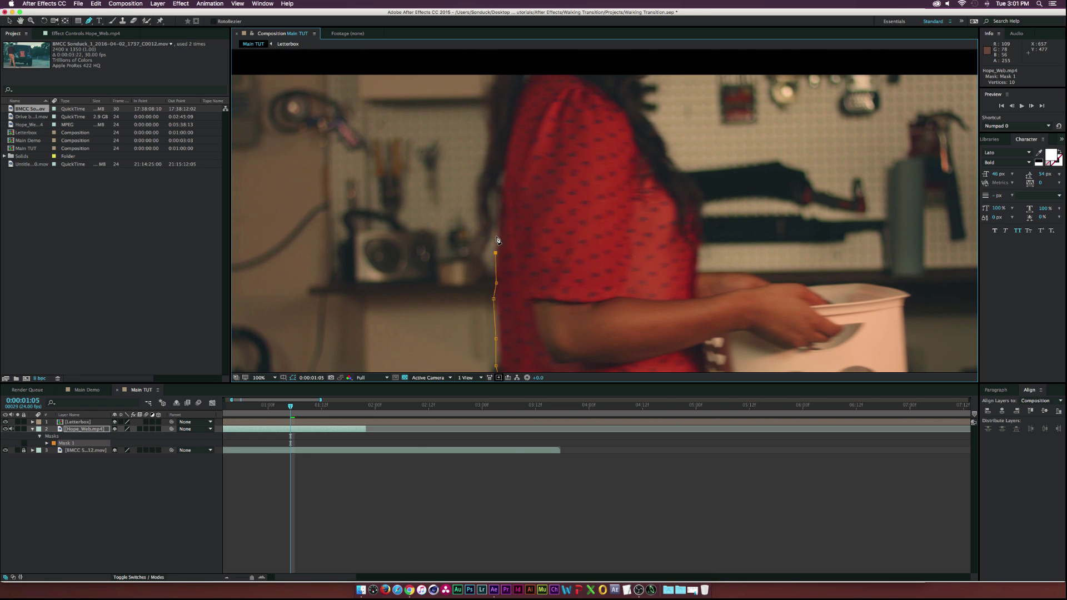
{"action": "left_click", "coordinate": [495, 237]}
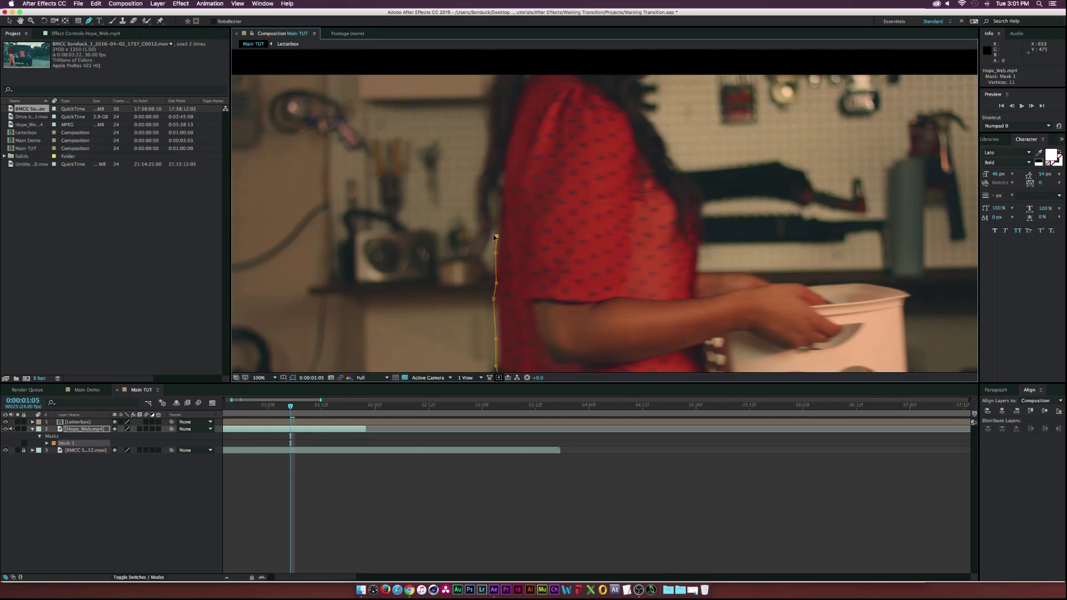
{"action": "left_click", "coordinate": [474, 182]}
{"action": "left_click_drag", "start_coordinate": [481, 181], "coordinate": [460, 234]}
{"action": "left_click", "coordinate": [458, 220]}
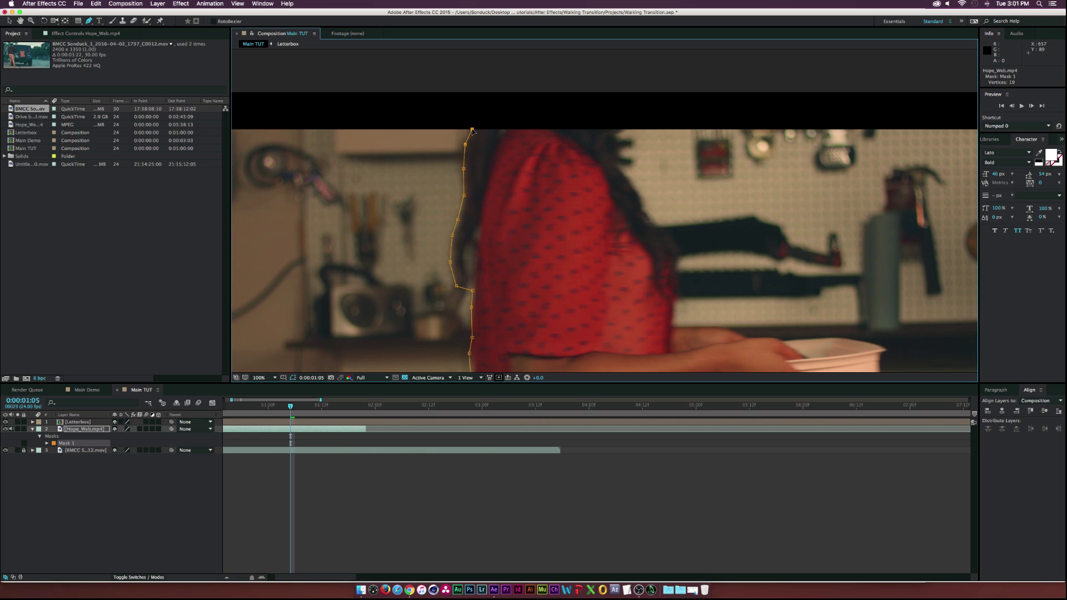
{"action": "left_click", "coordinate": [506, 66]}
Carry the mask path outside the frame around the area in front of the woman and close it at its starting point.
{"action": "key", "text": "comma"}
{"action": "left_click", "coordinate": [796, 128]}
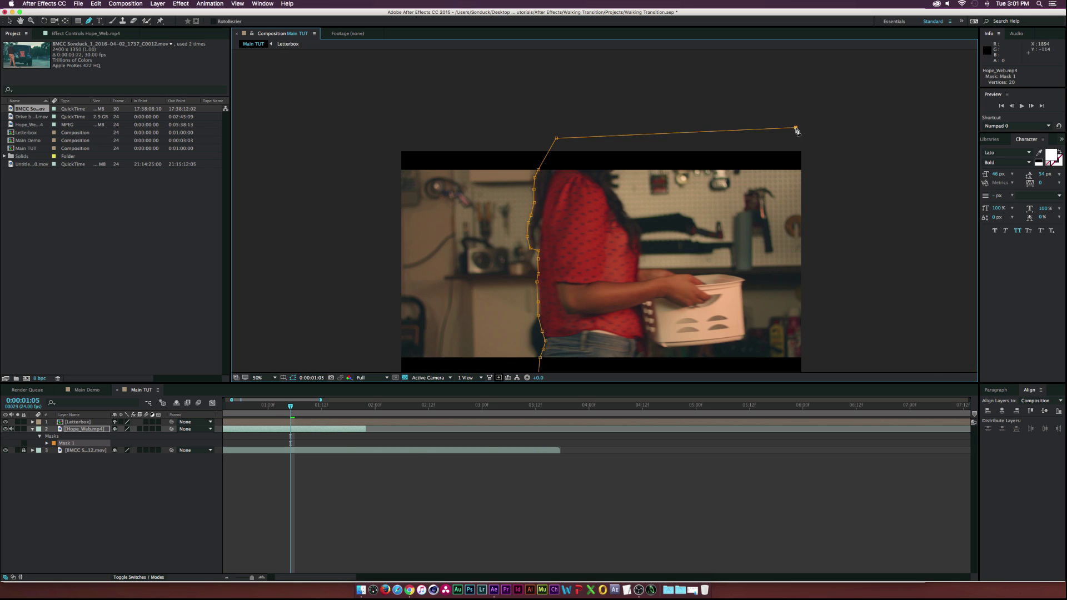
{"action": "left_click_drag", "start_coordinate": [821, 316], "coordinate": [769, 234]}
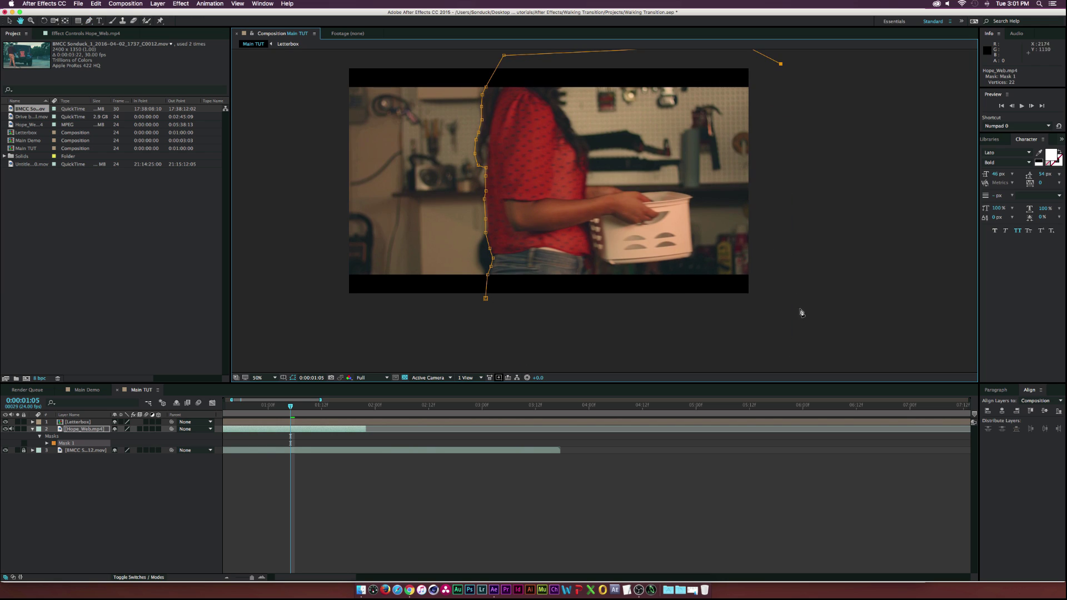
{"action": "left_click", "coordinate": [796, 317]}
{"action": "left_click", "coordinate": [558, 317]}
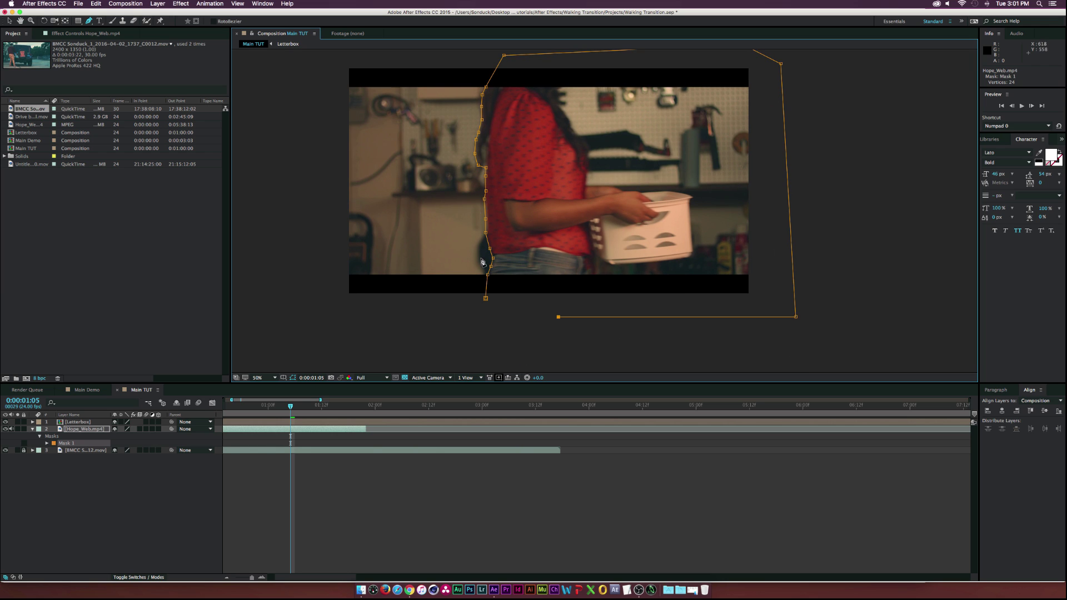
{"action": "left_click", "coordinate": [485, 300]}
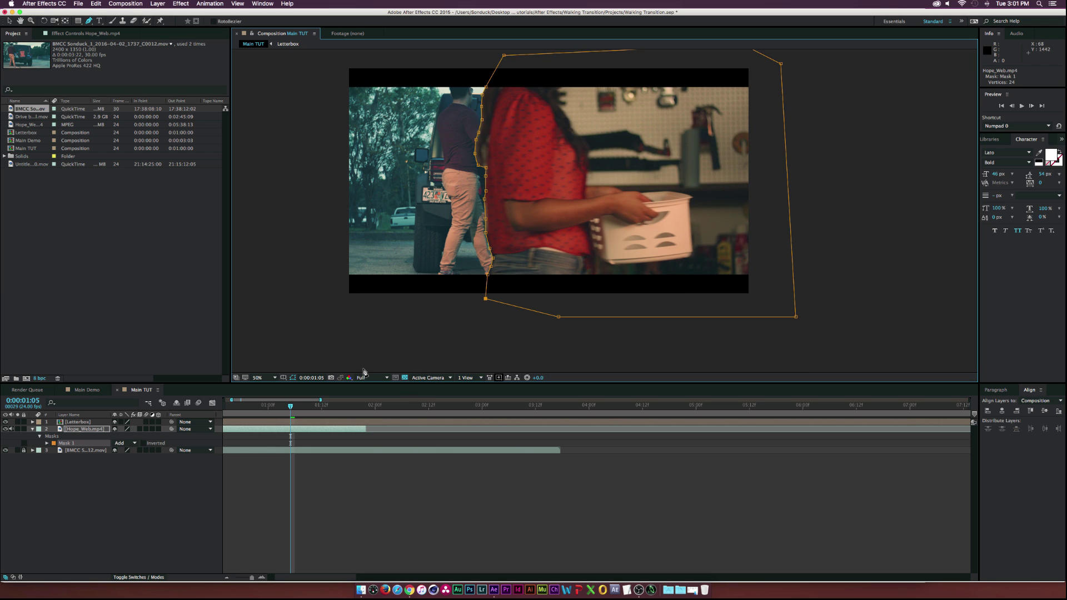
{"action": "left_click", "coordinate": [10, 20]}
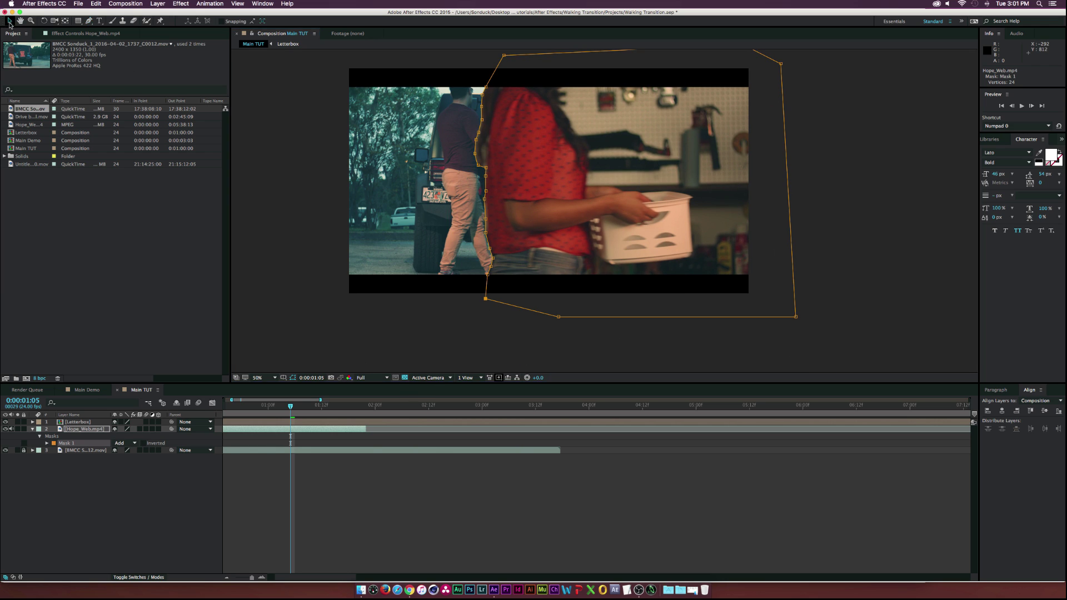
Hide the BMCC layer and turn off the transparency grid to show the masked clip against black.
{"action": "left_click", "coordinate": [6, 451]}
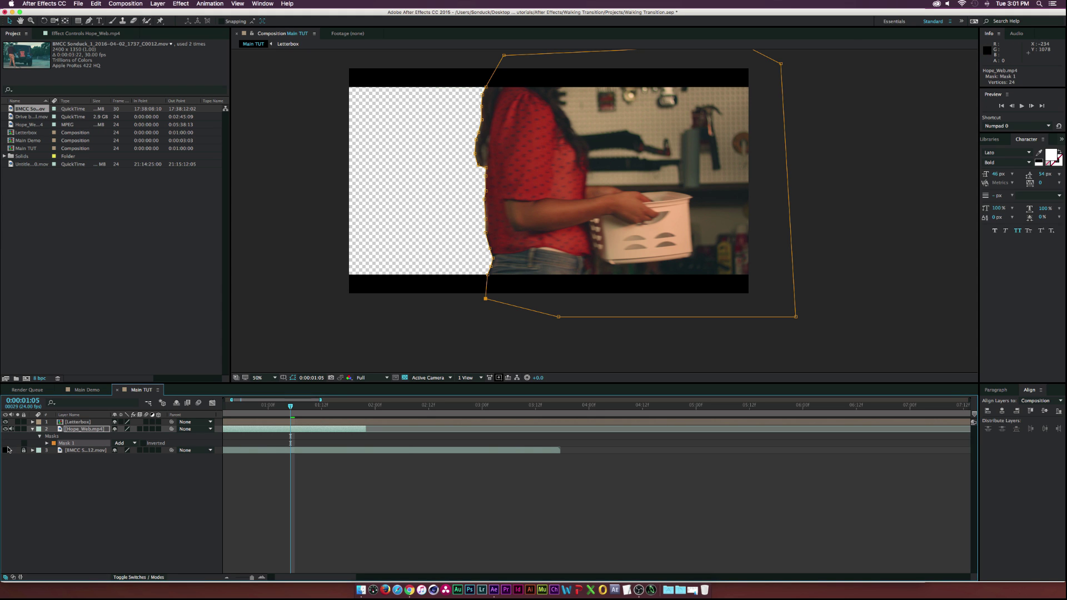
{"action": "left_click", "coordinate": [6, 451]}
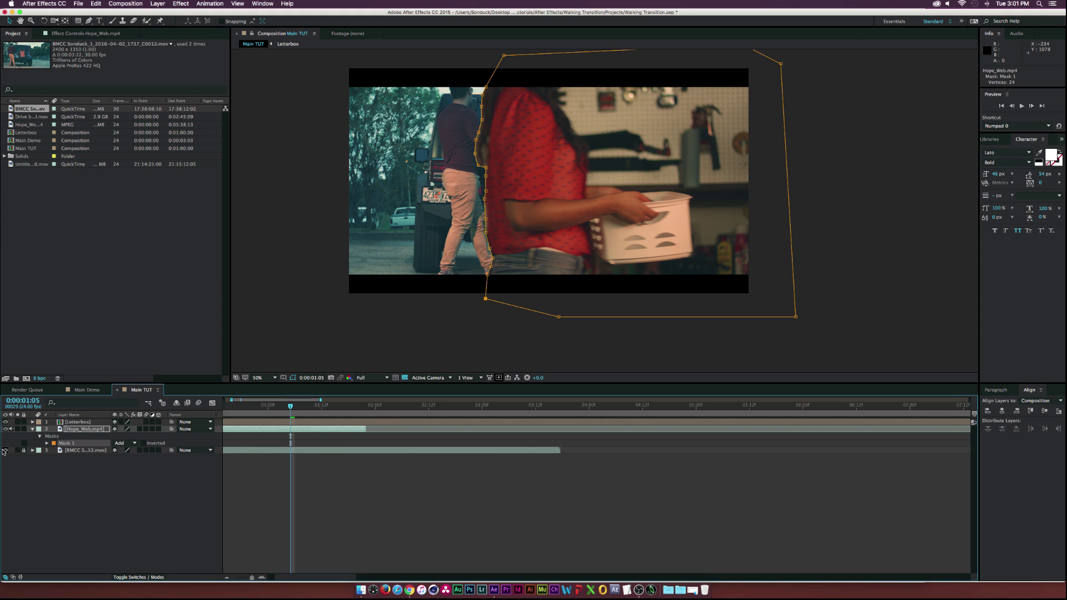
{"action": "left_click", "coordinate": [6, 450]}
{"action": "left_click", "coordinate": [404, 378]}
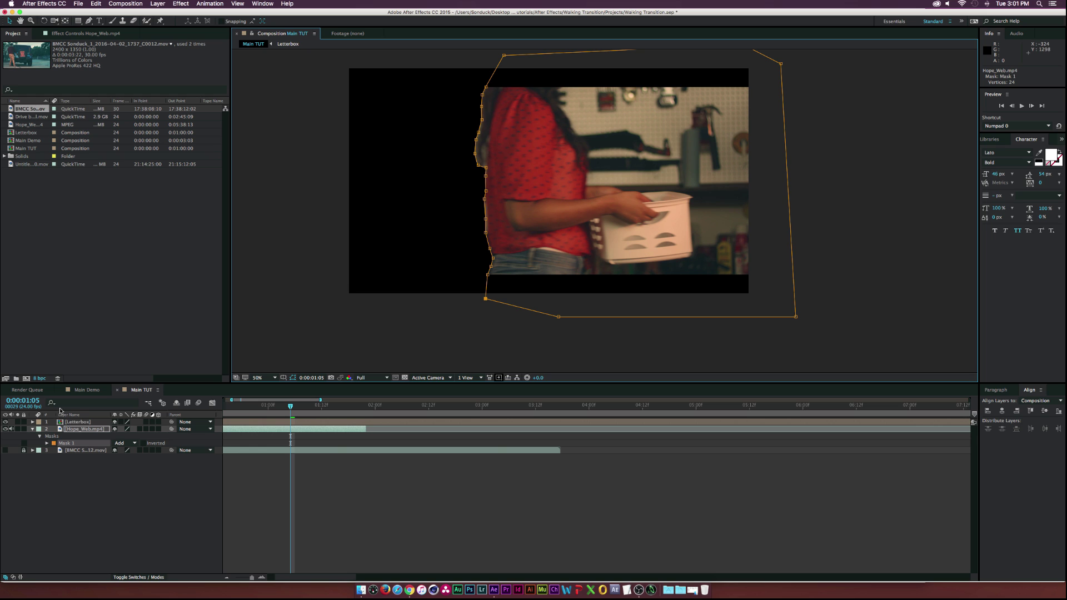
Expand Mask 1's properties and enable Mask Path keyframing at 0:00:01:05.
{"action": "left_click", "coordinate": [67, 443]}
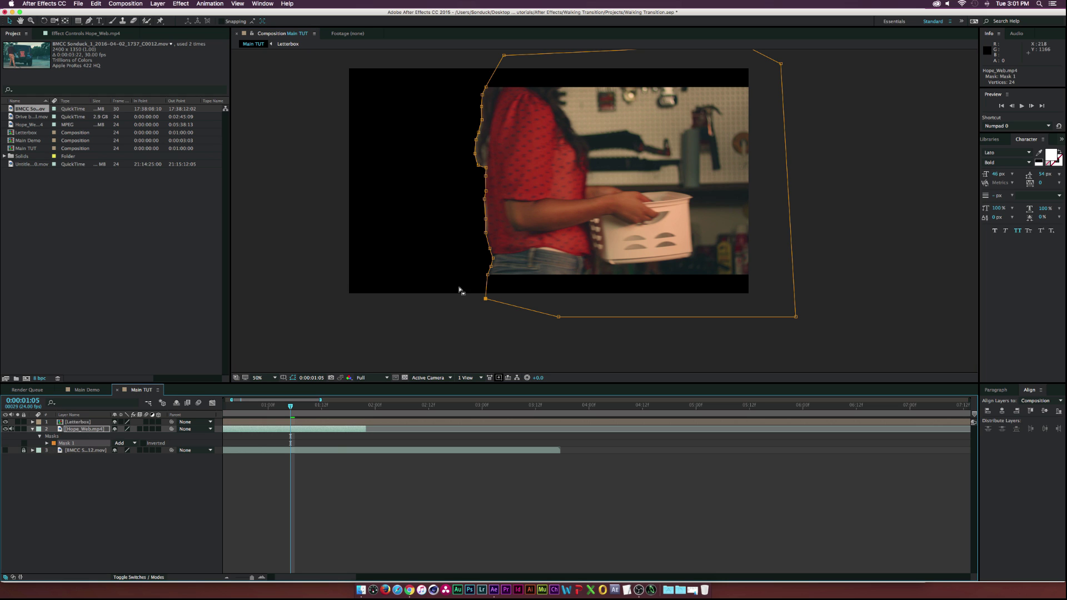
{"action": "left_click", "coordinate": [199, 403]}
{"action": "left_click", "coordinate": [47, 444]}
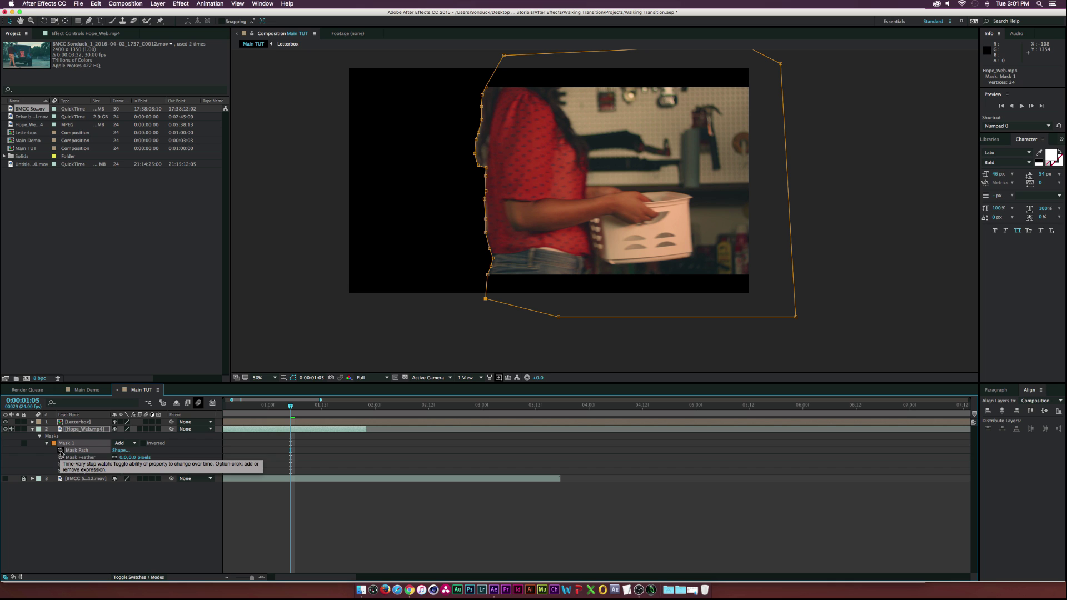
{"action": "left_click", "coordinate": [60, 450]}
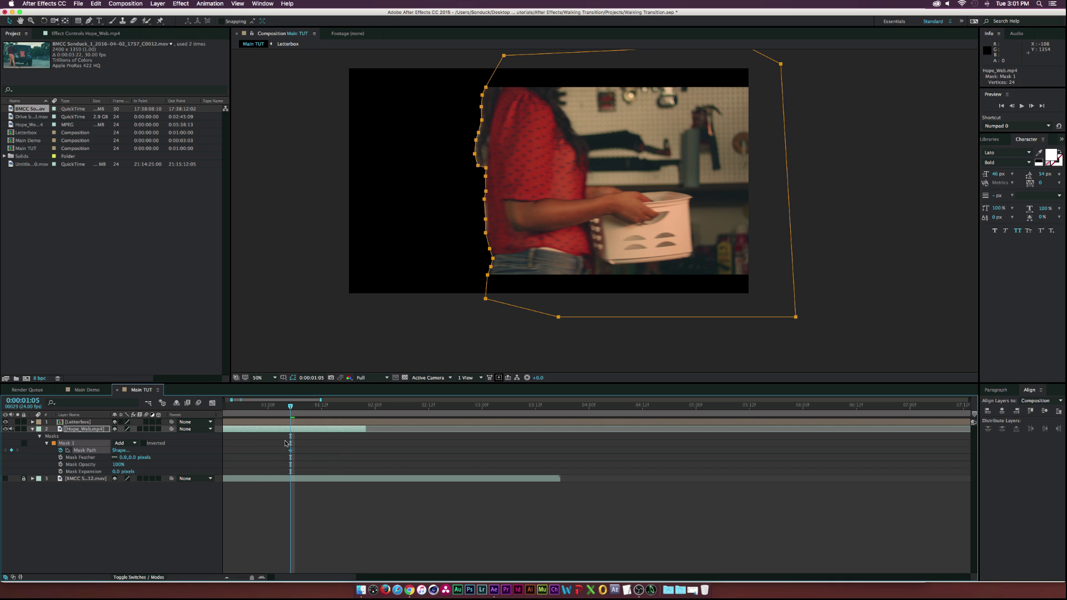
At 0:00:01:03, shift the whole mask path onto the woman's back and nudge its lower-back points closer to her body.
{"action": "mouse_move", "coordinate": [290, 409]}
{"action": "left_mouse_down"}
{"action": "mouse_move", "coordinate": [272, 410]}
{"action": "mouse_move", "coordinate": [282, 409]}
{"action": "left_mouse_up"}
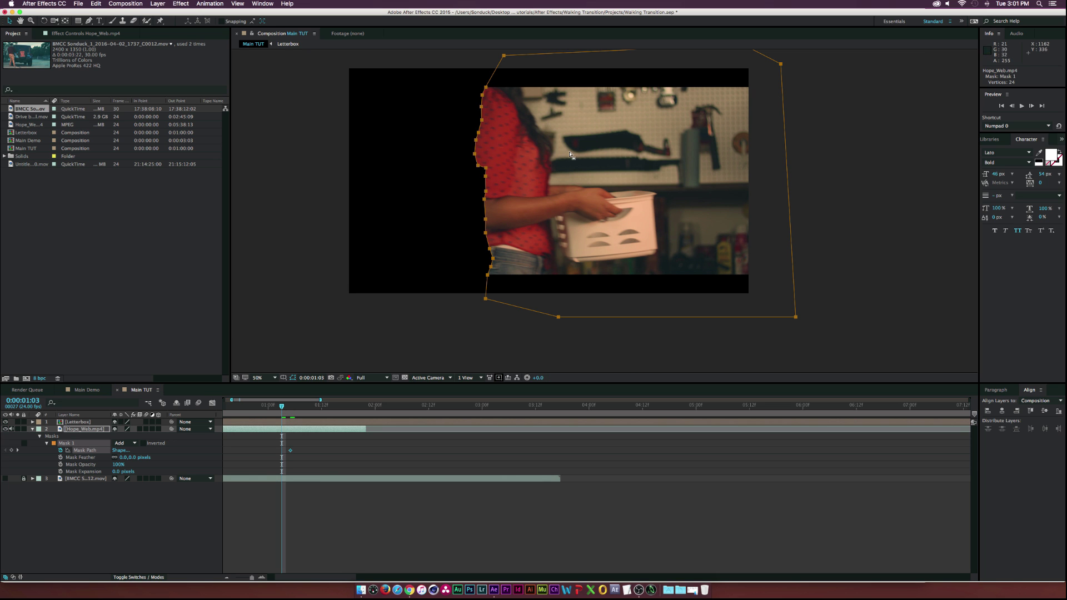
{"action": "left_click_drag", "start_coordinate": [424, 156], "coordinate": [385, 176]}
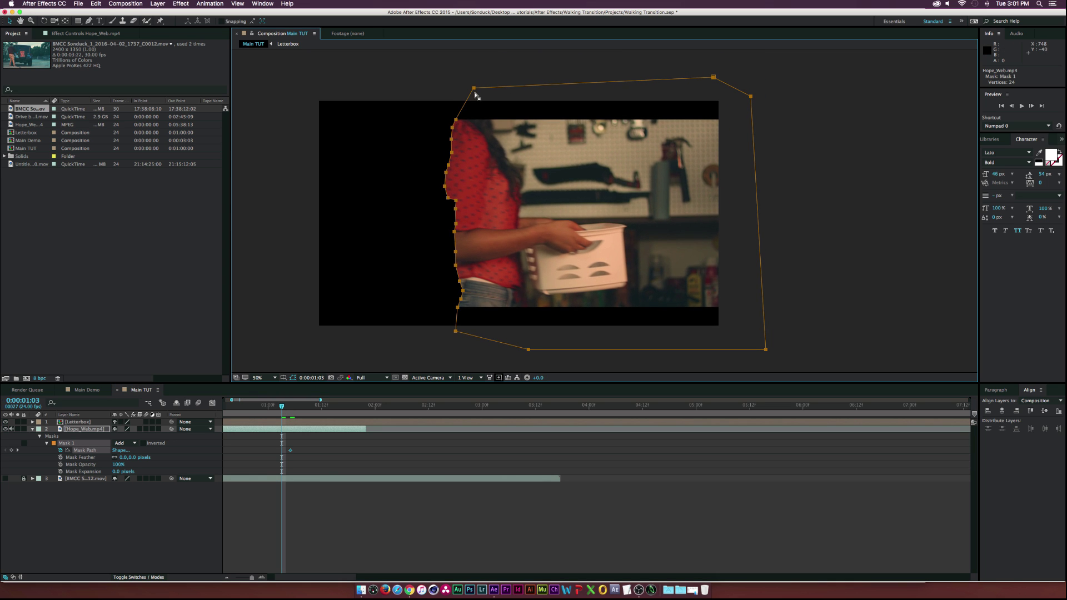
{"action": "left_click_drag", "start_coordinate": [474, 89], "coordinate": [436, 91]}
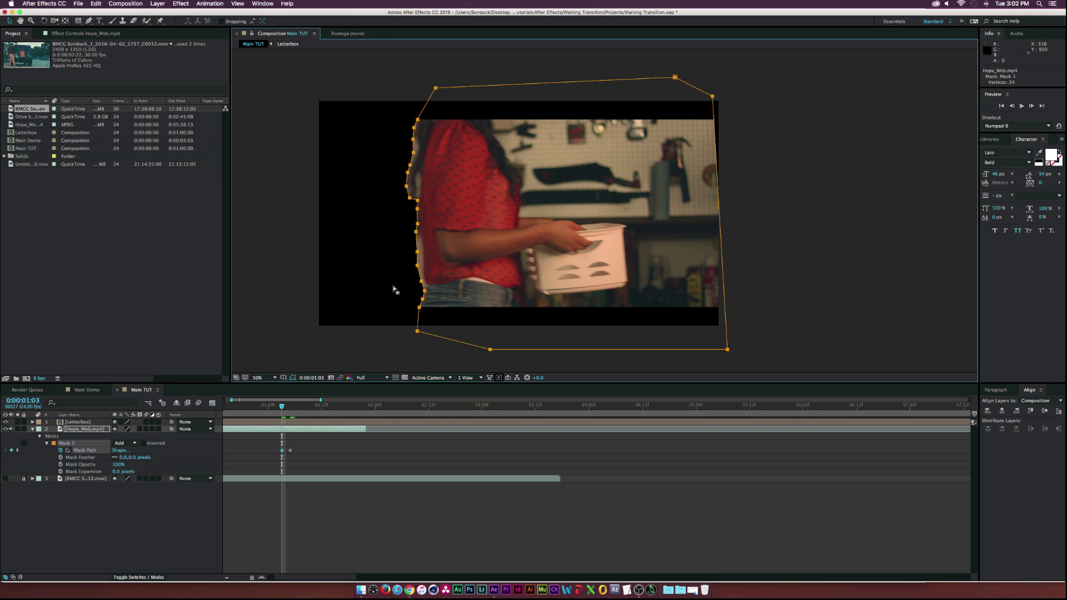
{"action": "left_click", "coordinate": [417, 332]}
{"action": "left_click_drag", "start_coordinate": [388, 216], "coordinate": [422, 253]}
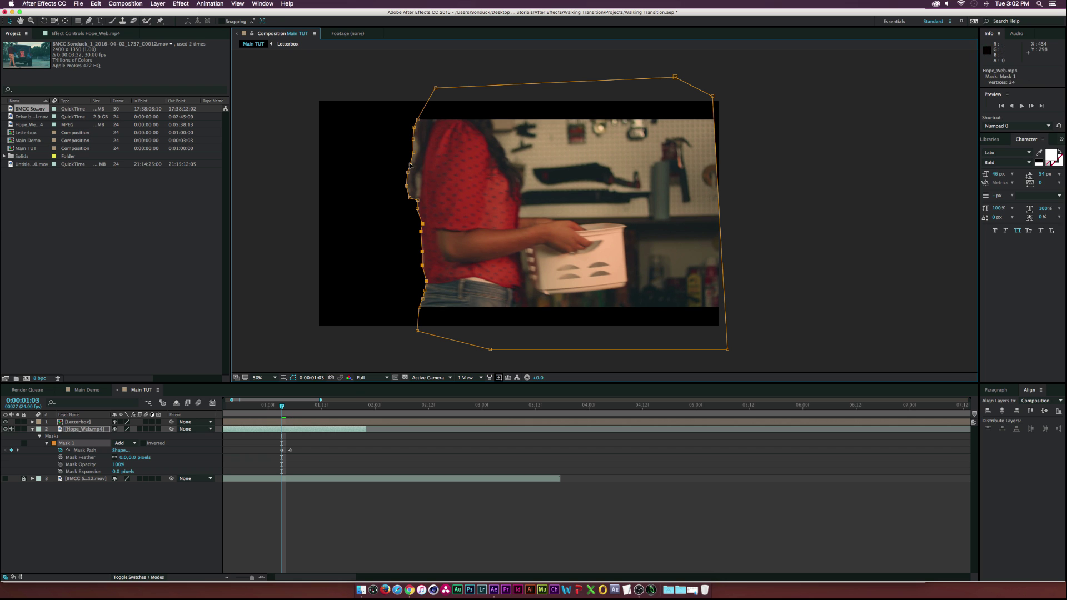
At 0:00:01:01, move the entire Mask 1 path so its edge follows the woman's back.
{"action": "left_click_drag", "start_coordinate": [282, 406], "coordinate": [273, 410]}
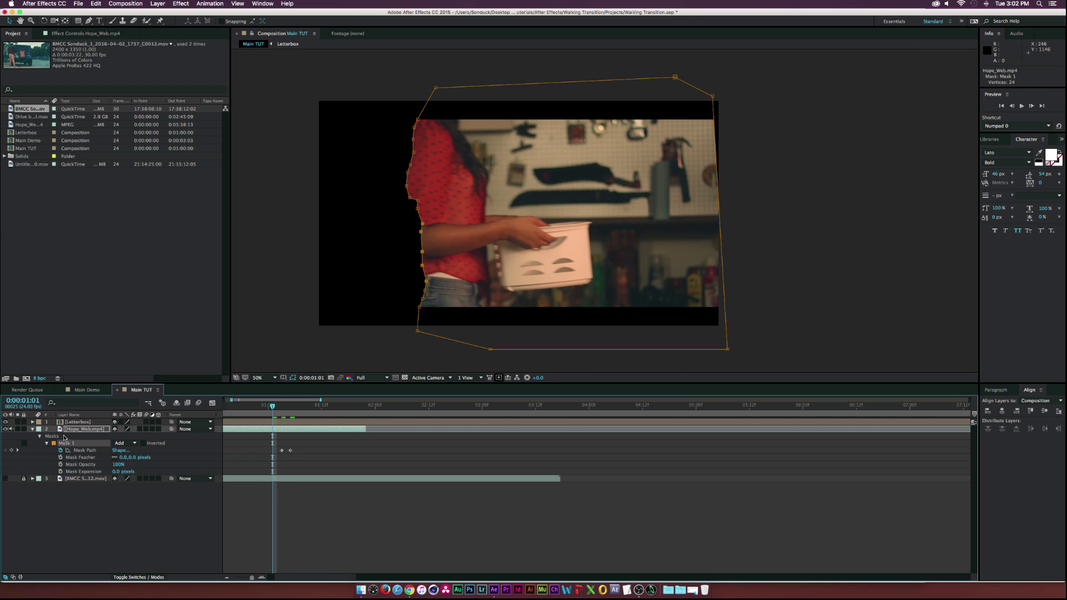
{"action": "left_click", "coordinate": [60, 436]}
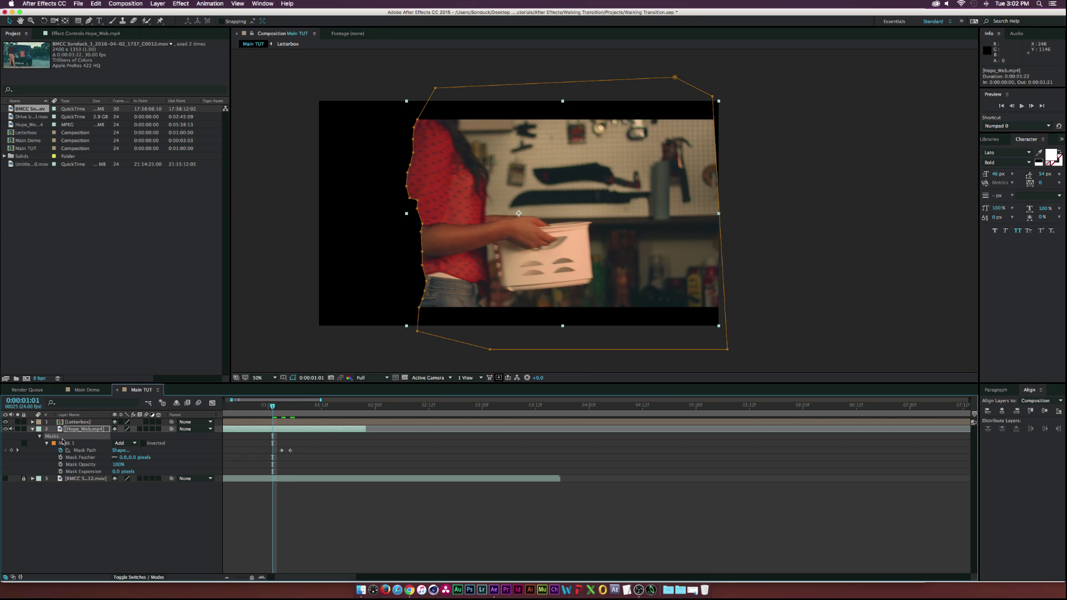
{"action": "left_click", "coordinate": [93, 532]}
{"action": "left_click", "coordinate": [80, 435]}
{"action": "left_click", "coordinate": [65, 443]}
{"action": "left_click_drag", "start_coordinate": [675, 77], "coordinate": [643, 80]}
{"action": "left_click", "coordinate": [134, 532]}
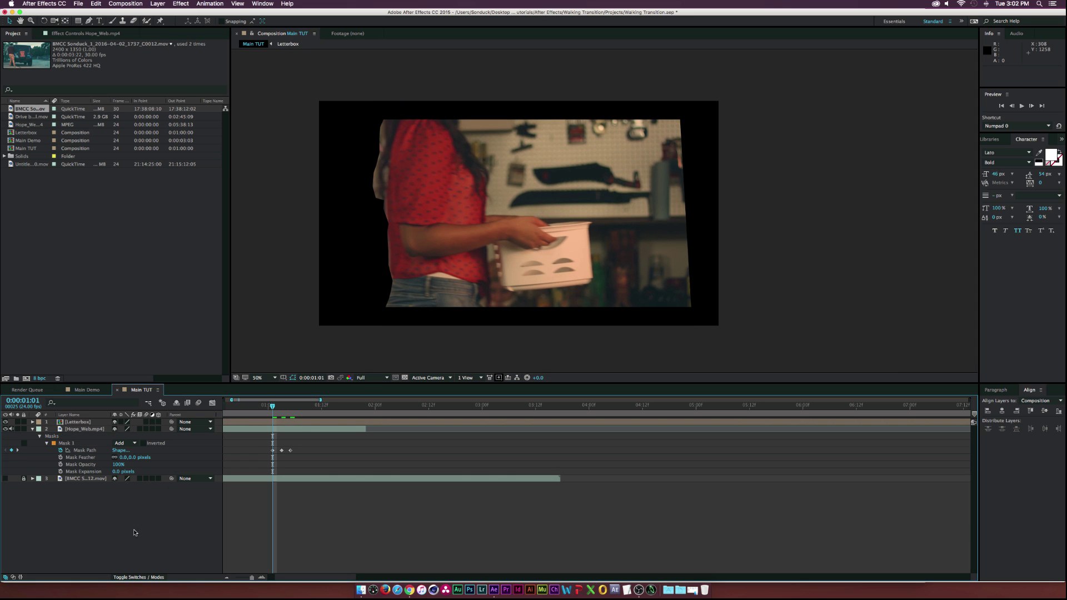
Pull the two mask corner points in front of the woman farther outside the frame at 0:00:01:01 and 0:00:01:03.
{"action": "left_click", "coordinate": [65, 443]}
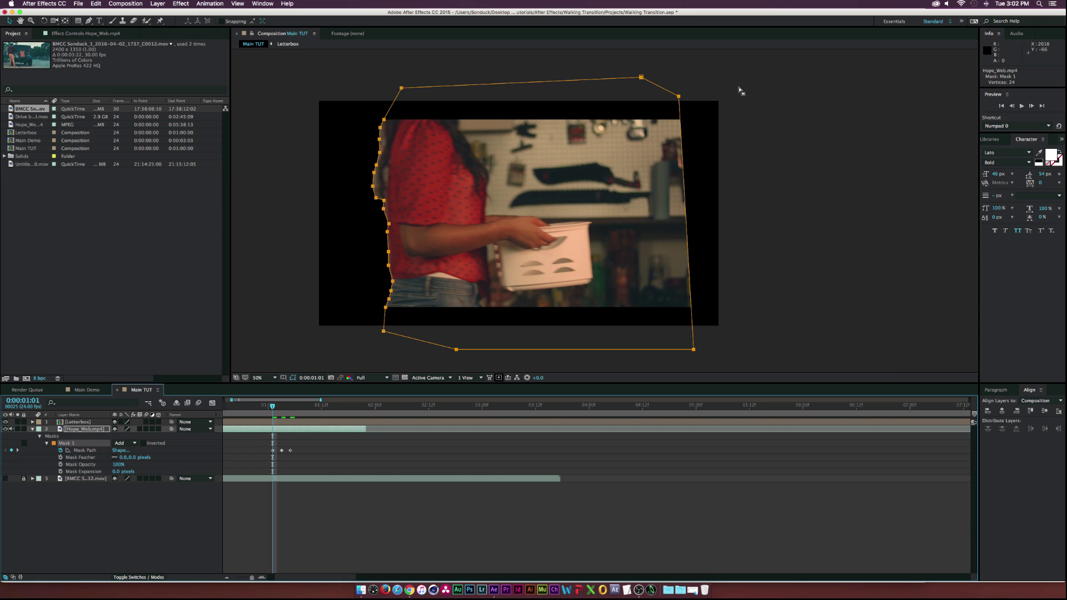
{"action": "left_click", "coordinate": [678, 97]}
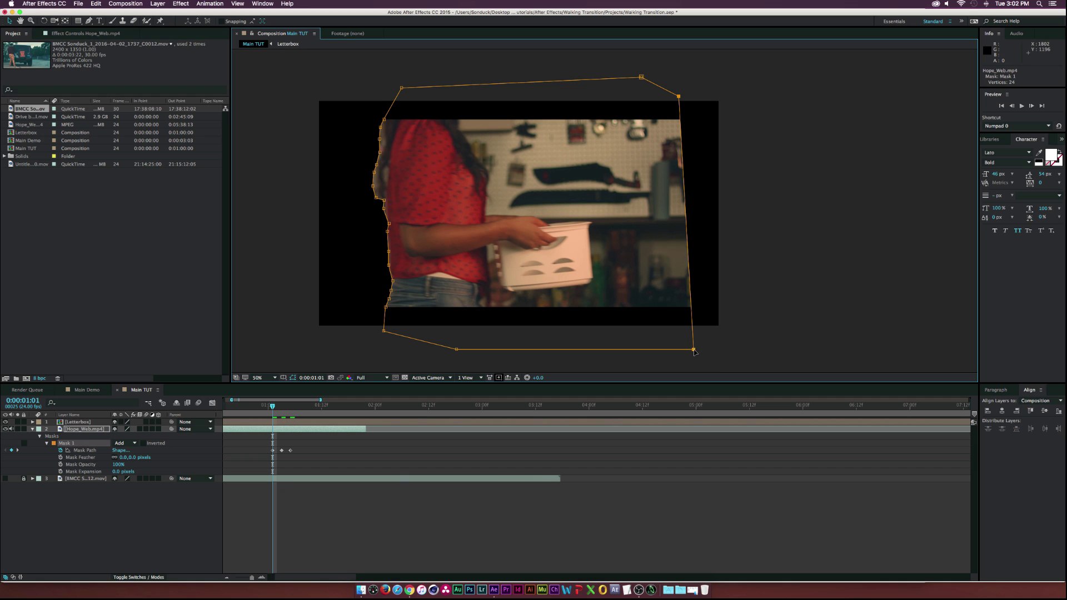
{"action": "left_click_drag", "start_coordinate": [694, 351], "coordinate": [783, 345]}
{"action": "left_click_drag", "start_coordinate": [275, 406], "coordinate": [281, 407]}
{"action": "left_click", "coordinate": [712, 98]}
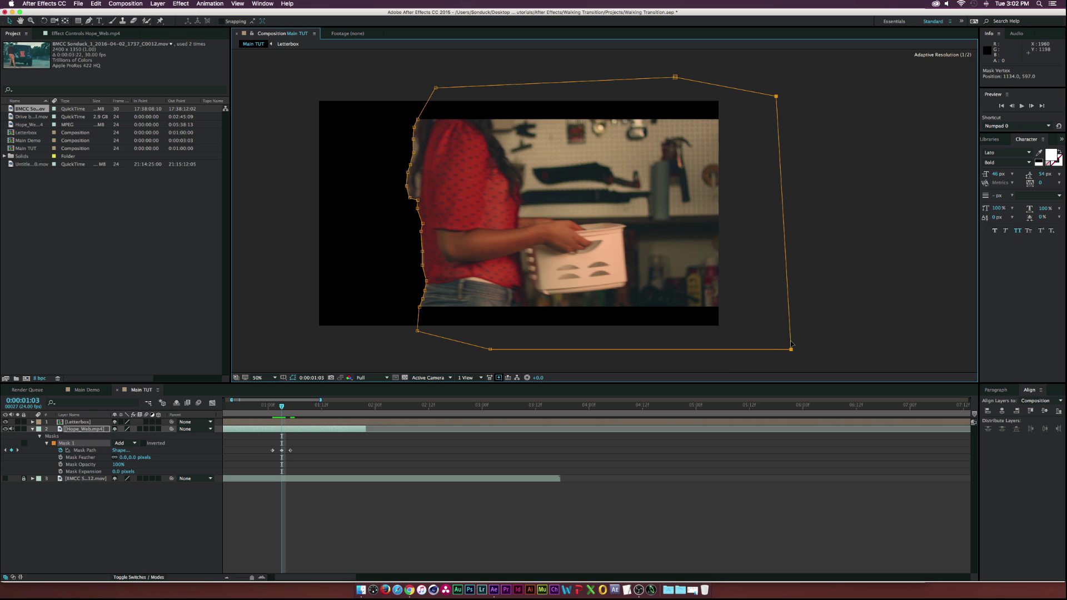
At 0:00:00:23, reselect Mask 1 and shift its whole path to line up with the woman's back.
{"action": "left_click", "coordinate": [273, 409]}
{"action": "left_click_drag", "start_coordinate": [272, 410], "coordinate": [264, 409]}
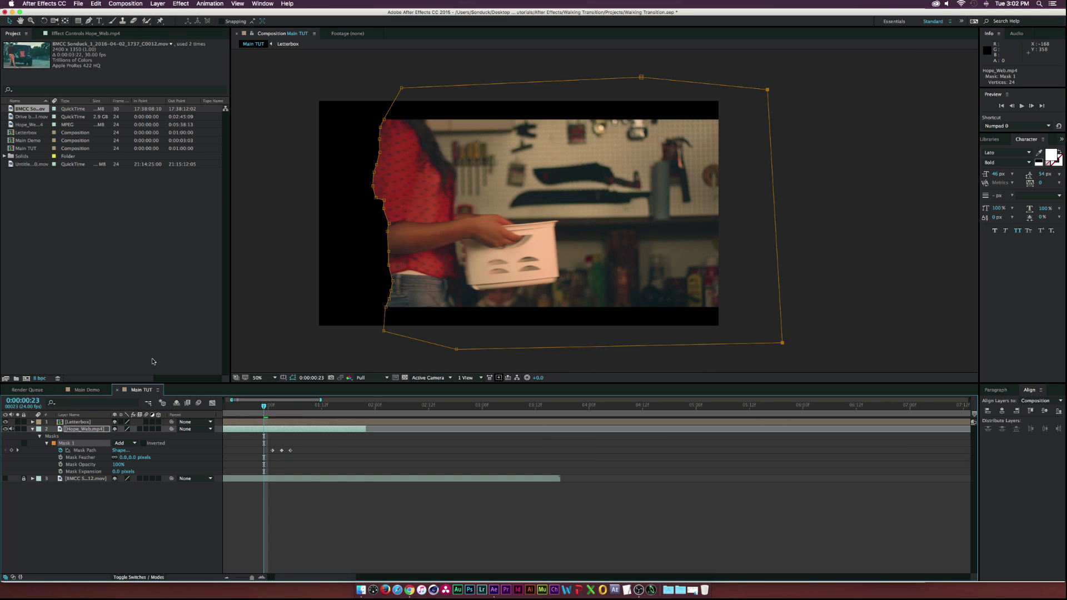
{"action": "left_click", "coordinate": [52, 437]}
{"action": "left_click", "coordinate": [54, 443]}
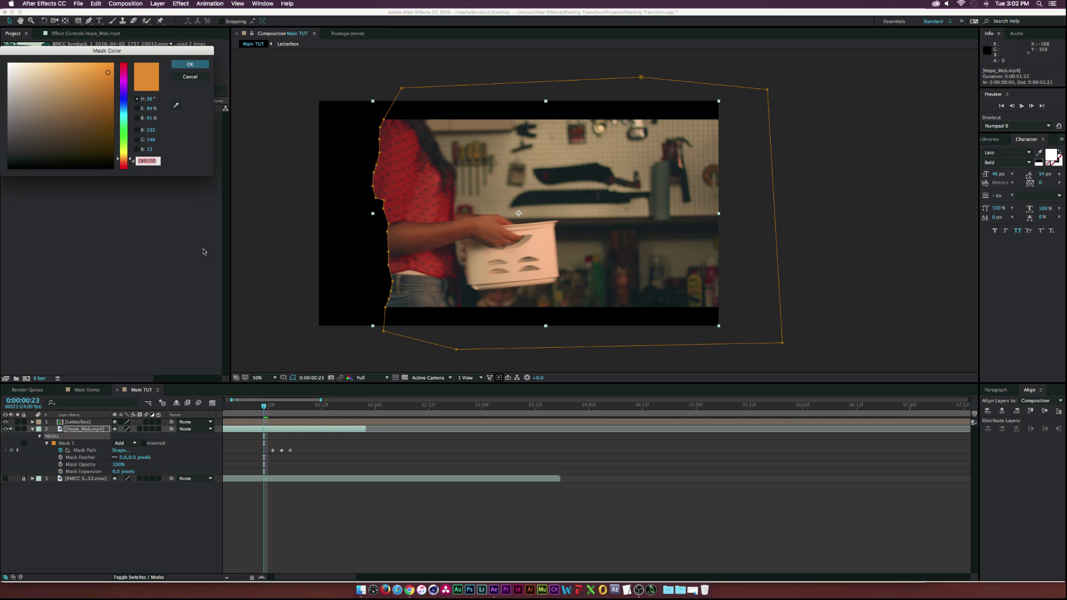
{"action": "left_click", "coordinate": [202, 77]}
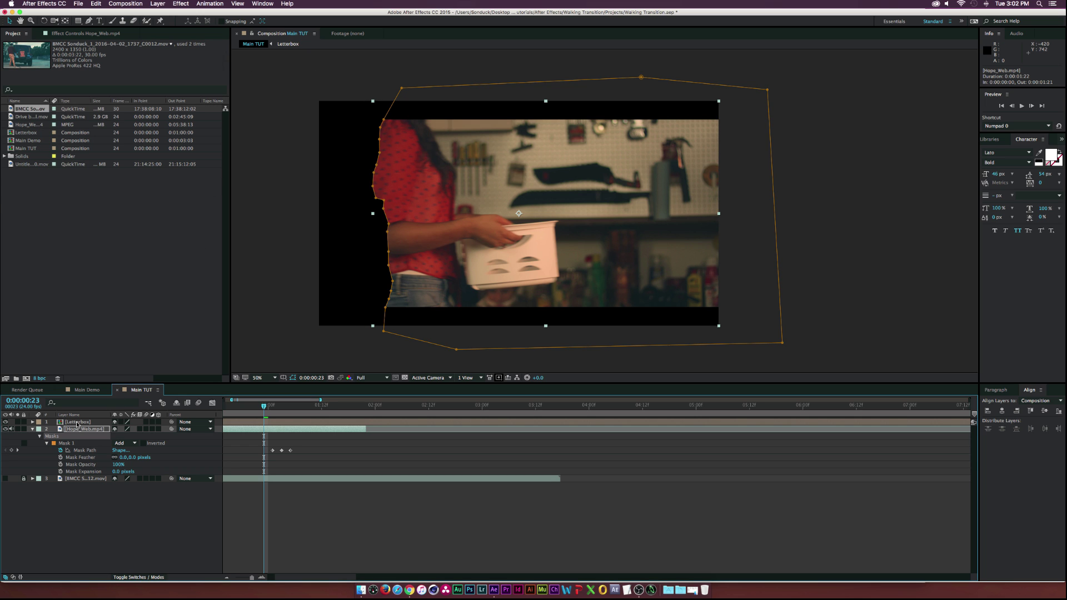
{"action": "left_click", "coordinate": [63, 449]}
{"action": "left_click_drag", "start_coordinate": [399, 88], "coordinate": [373, 92]}
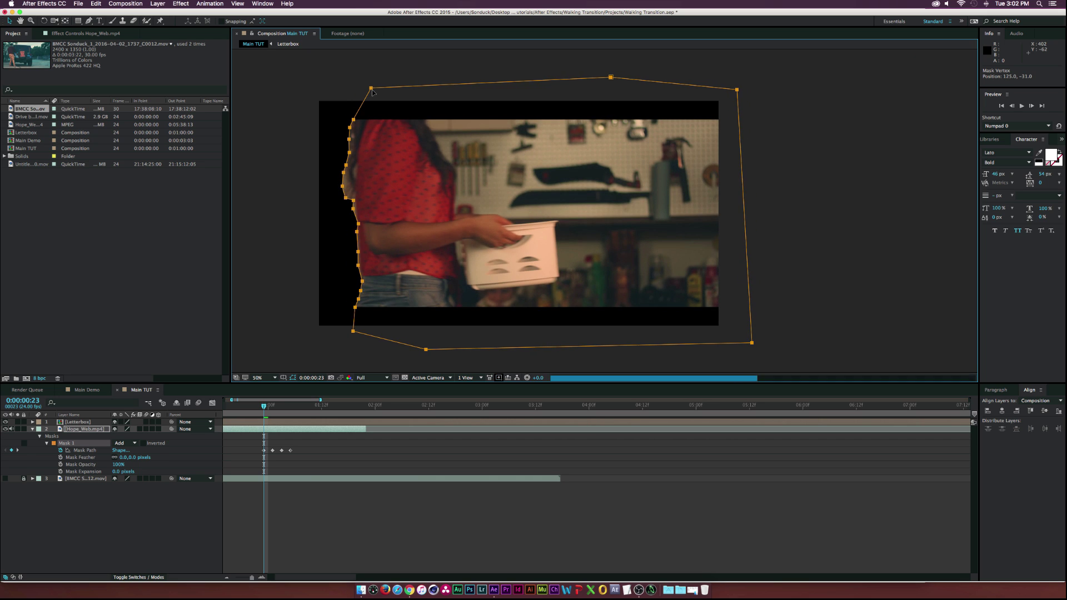
At 0:00:00:21, shift the whole mask path to keep following the woman's back.
{"action": "left_click", "coordinate": [256, 407]}
{"action": "left_click_drag", "start_coordinate": [257, 407], "coordinate": [255, 407]}
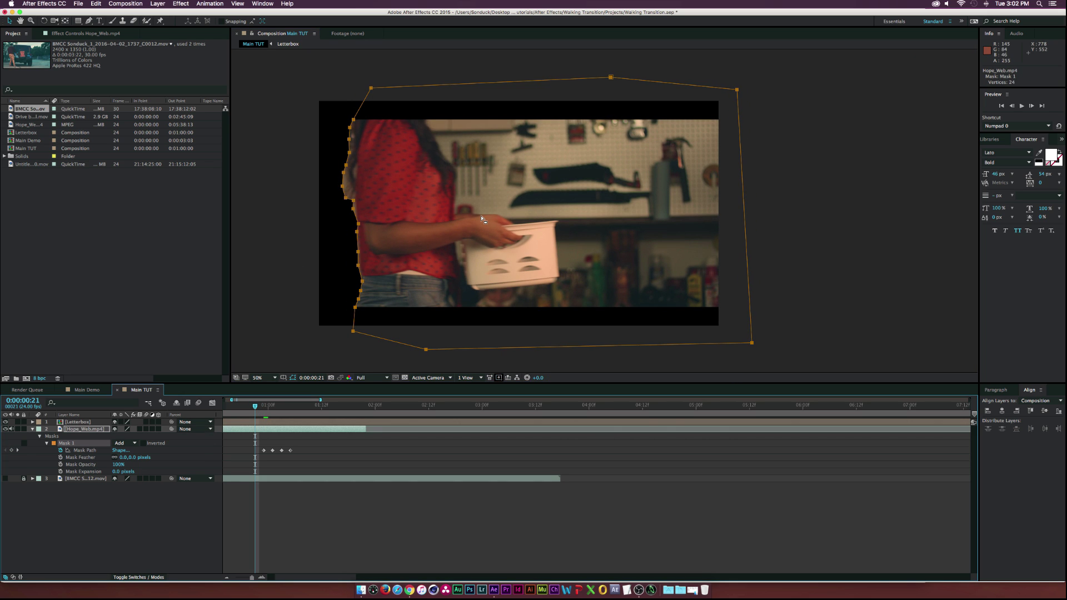
{"action": "left_click_drag", "start_coordinate": [368, 93], "coordinate": [338, 92]}
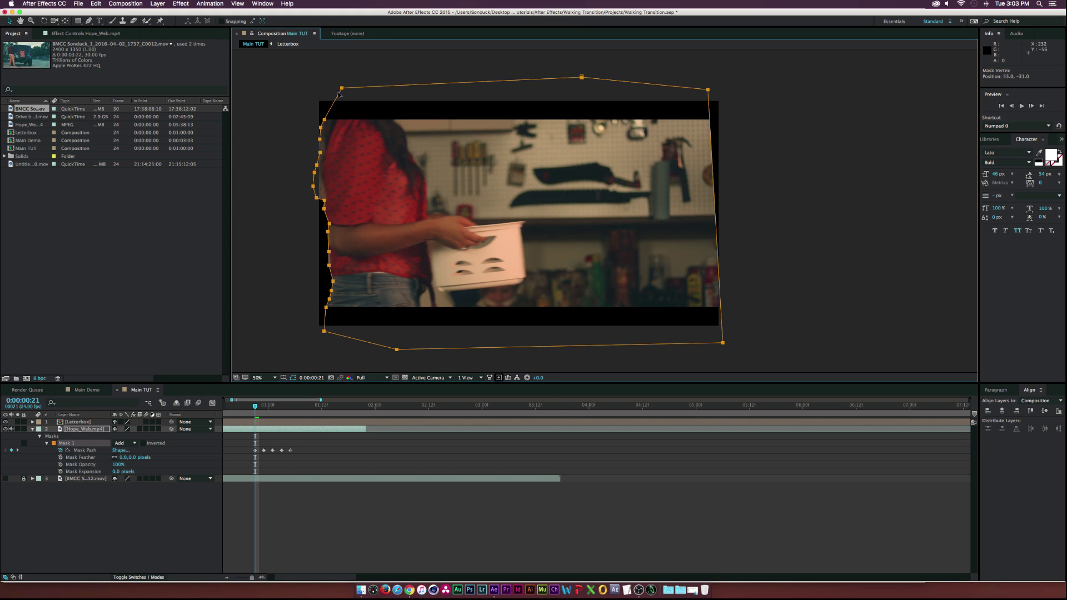
At 0:00:00:19, move the mask's back edge out of the frame and extend its front corner points well past the opposite edge.
{"action": "left_click_drag", "start_coordinate": [253, 408], "coordinate": [245, 408]}
{"action": "left_click_drag", "start_coordinate": [342, 87], "coordinate": [322, 87]}
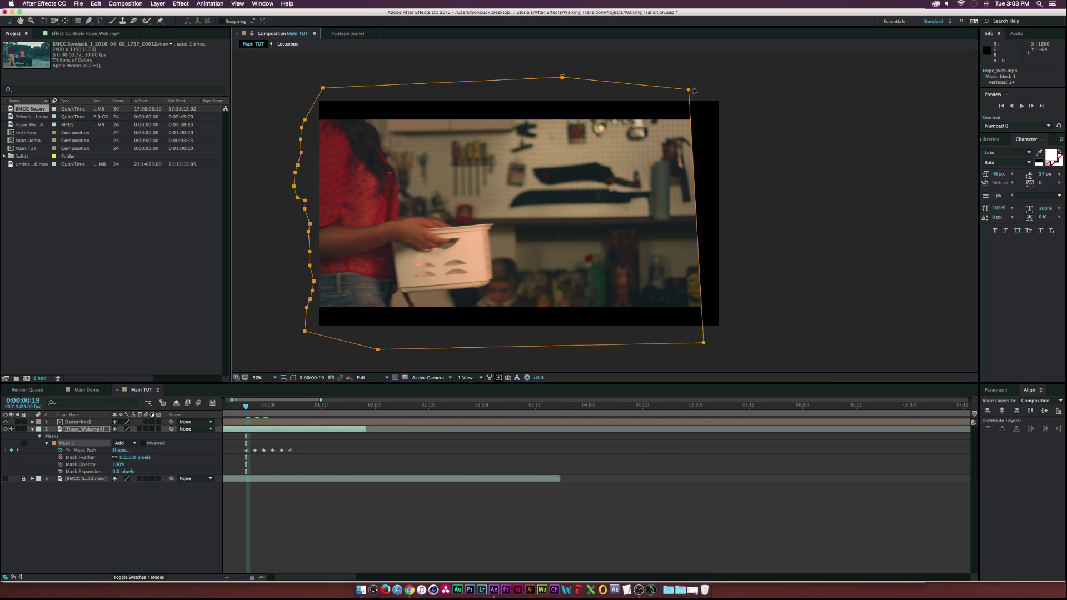
{"action": "left_click_drag", "start_coordinate": [704, 344], "coordinate": [820, 343]}
{"action": "left_click", "coordinate": [177, 530]}
At 0:00:00:21, extend the mask's two front corner points past the frame edge to uncover the cut-off background.
{"action": "left_click_drag", "start_coordinate": [241, 402], "coordinate": [255, 406]}
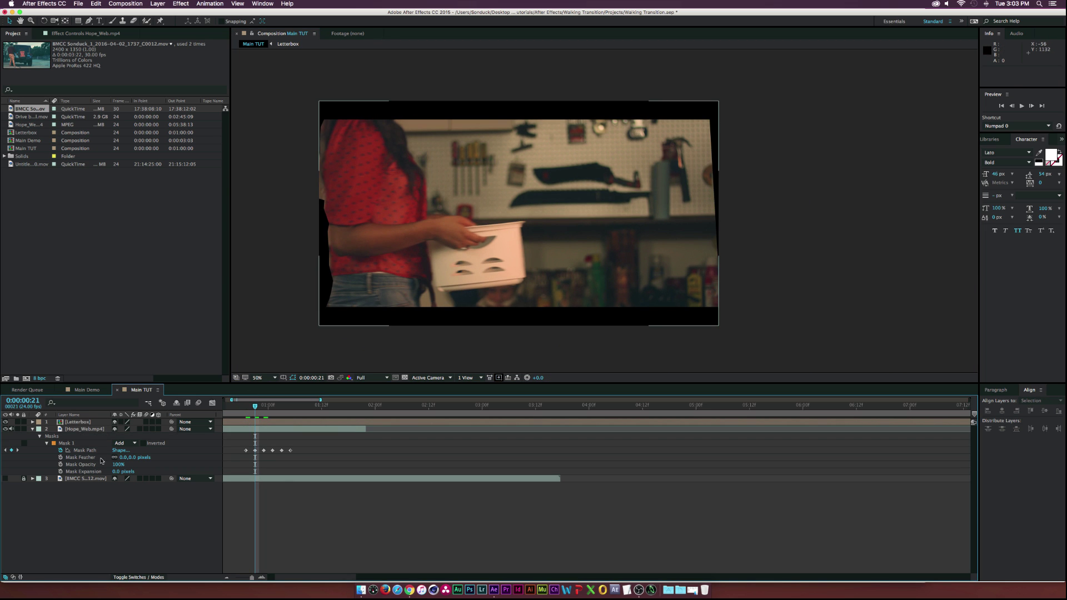
{"action": "left_click", "coordinate": [66, 443]}
{"action": "left_click", "coordinate": [704, 94]}
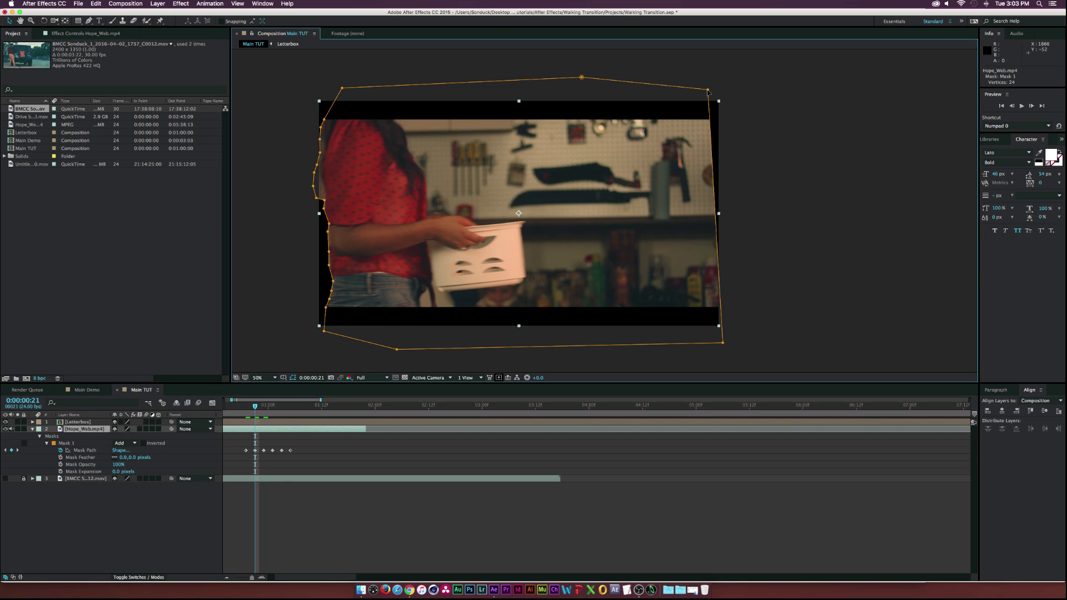
{"action": "left_click", "coordinate": [707, 90]}
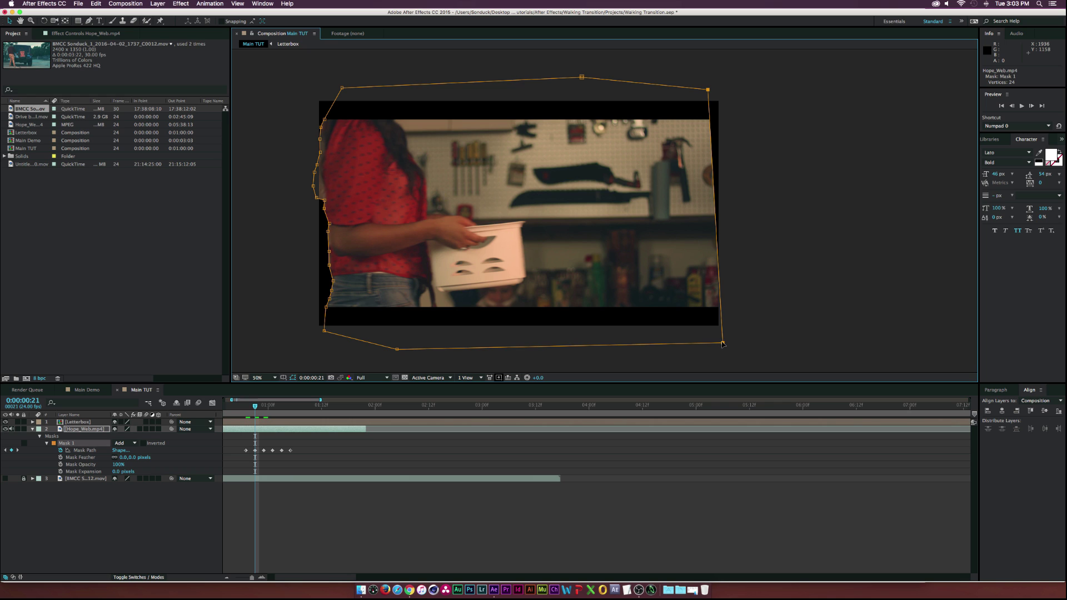
{"action": "left_click_drag", "start_coordinate": [723, 344], "coordinate": [749, 344]}
Shift the whole Mask 1 path forward to follow the woman's back at 0:00:01:07 and 0:00:01:09.
{"action": "left_click_drag", "start_coordinate": [286, 406], "coordinate": [299, 406]}
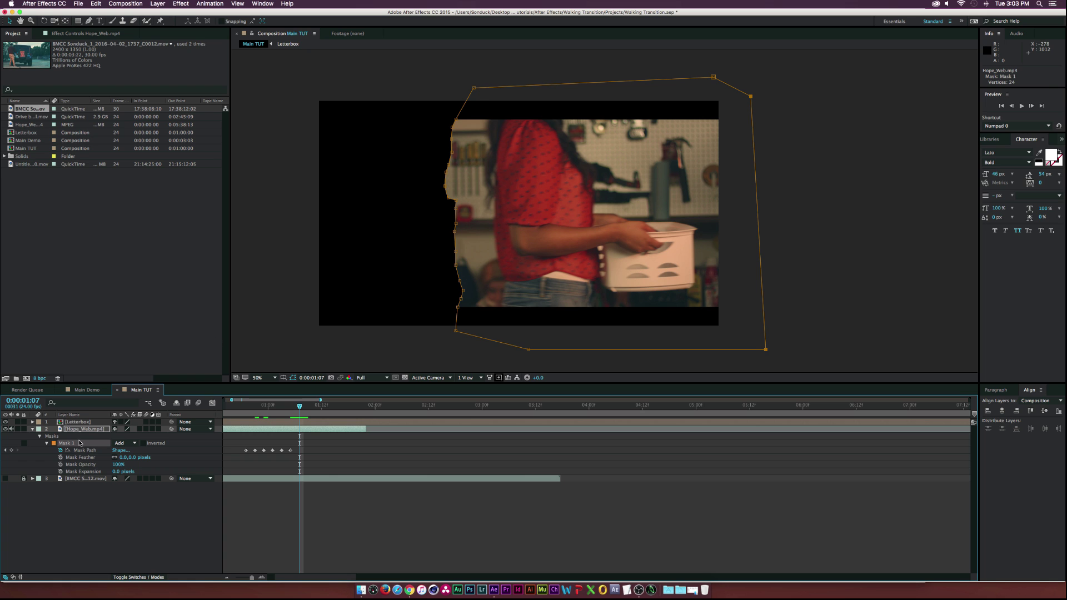
{"action": "left_click", "coordinate": [56, 438]}
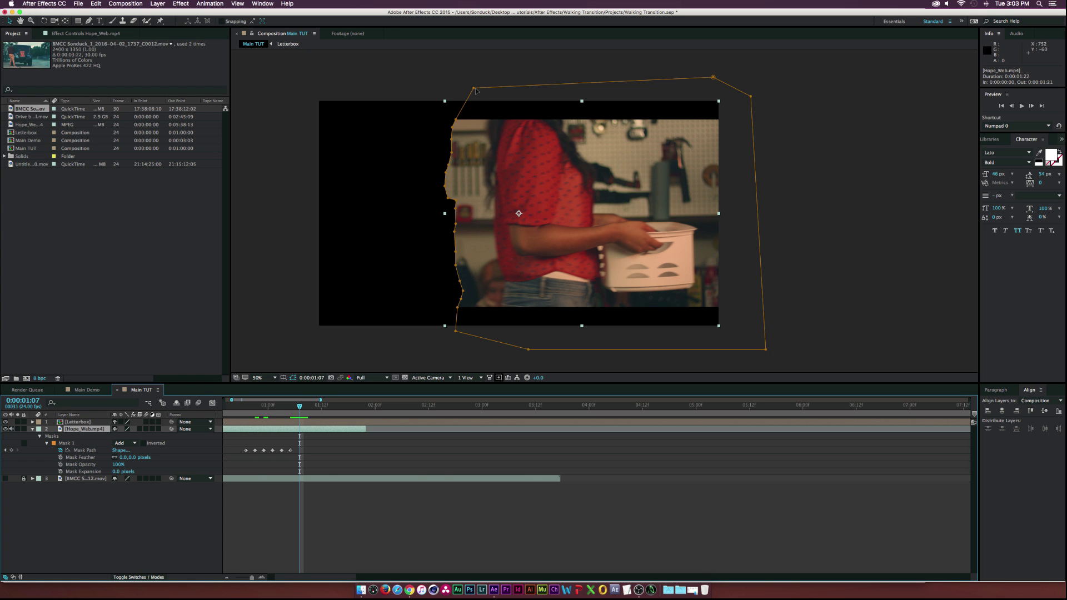
{"action": "left_click", "coordinate": [58, 444]}
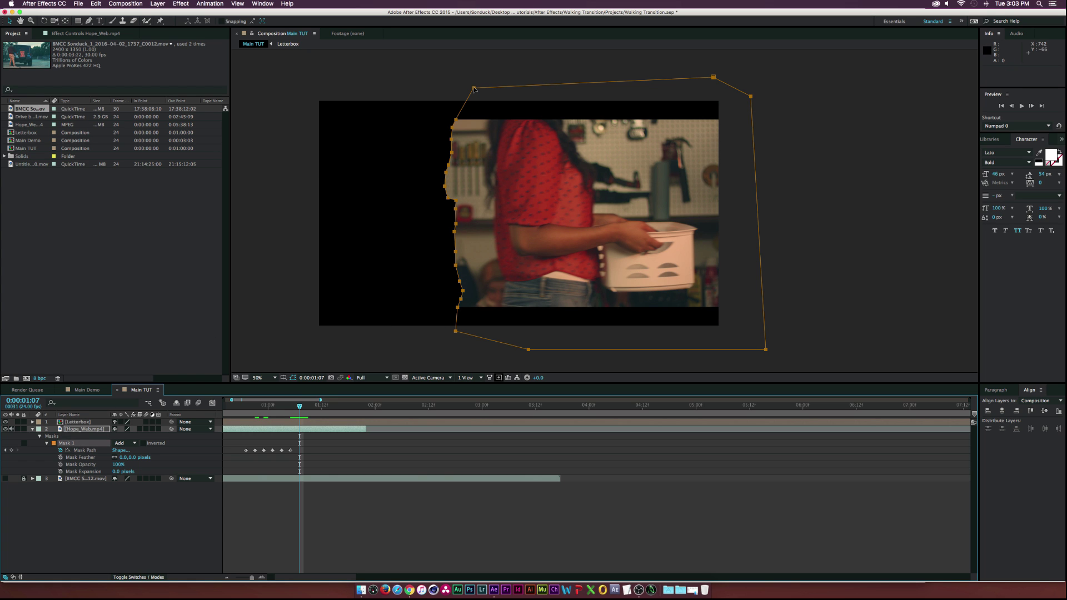
{"action": "left_click_drag", "start_coordinate": [474, 89], "coordinate": [514, 89]}
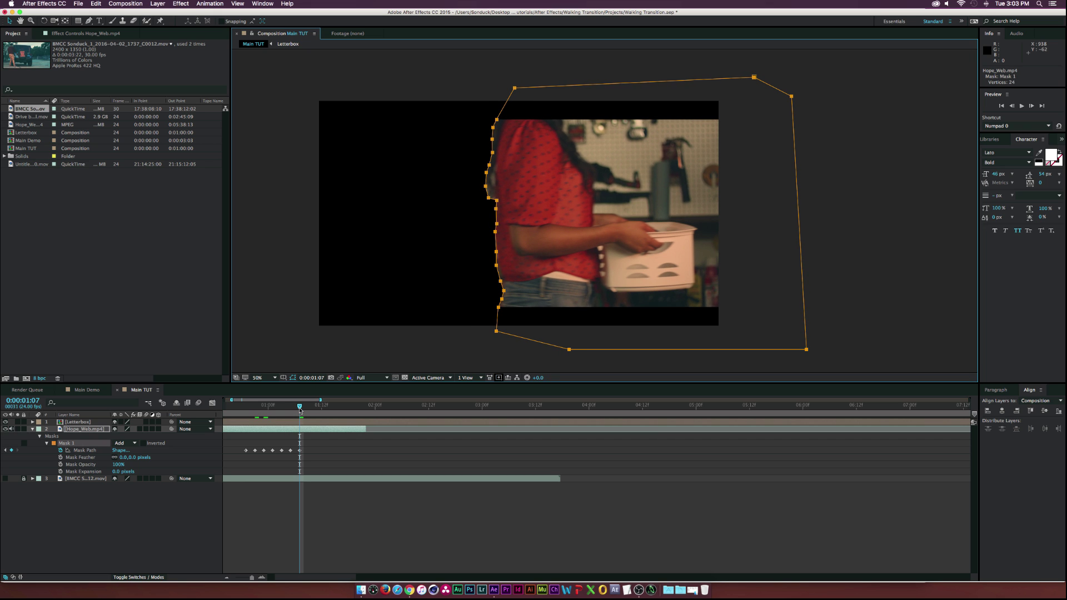
{"action": "left_click_drag", "start_coordinate": [300, 410], "coordinate": [309, 410]}
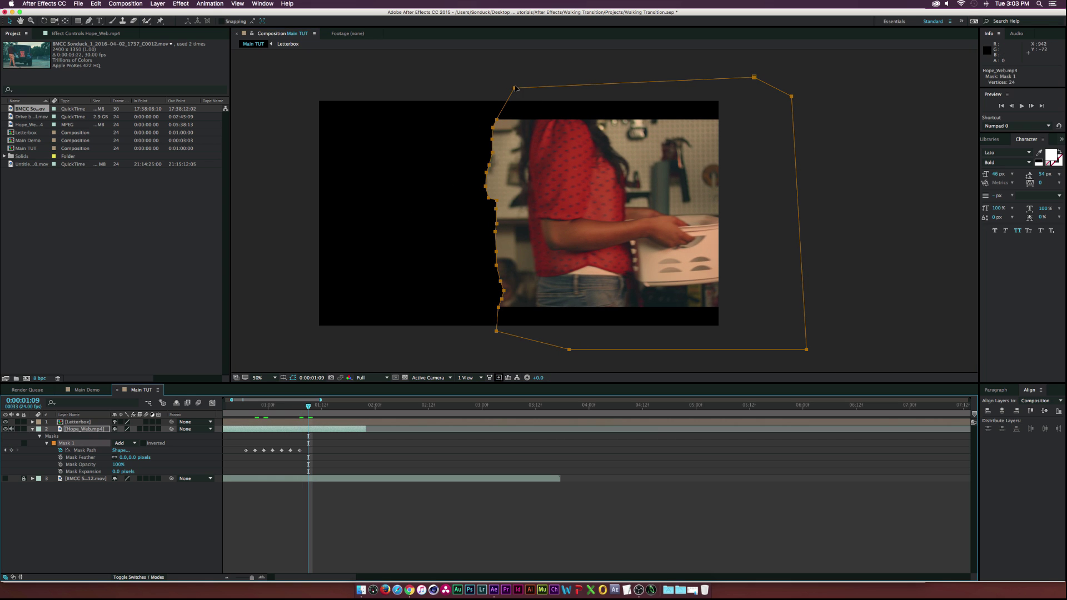
{"action": "left_click_drag", "start_coordinate": [516, 88], "coordinate": [548, 87]}
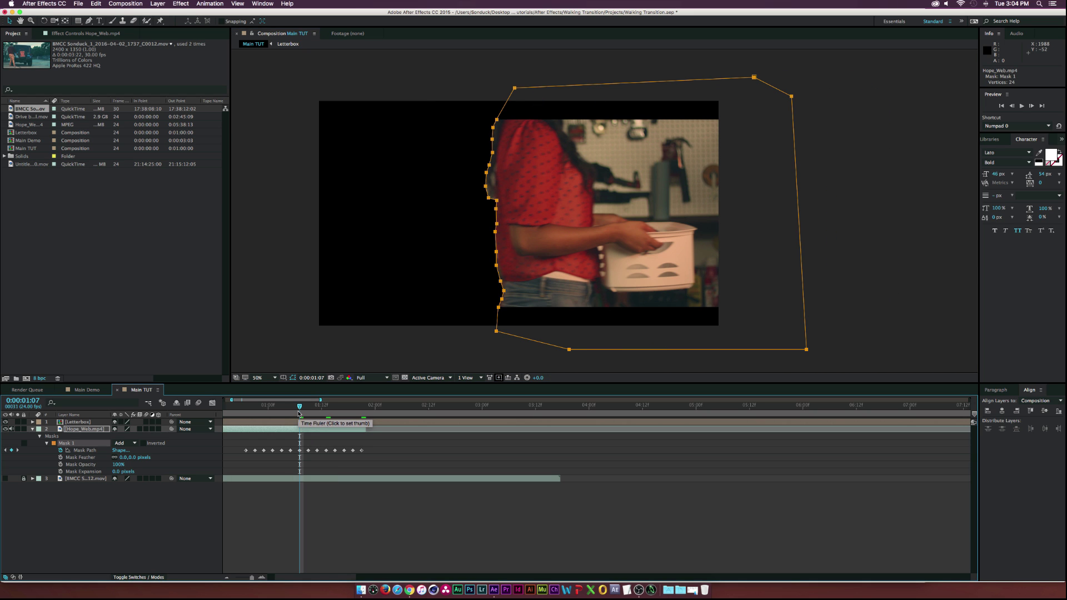
Deselect the mask and make the BMCC layer visible again behind the masked clip.
{"action": "left_click", "coordinate": [100, 509]}
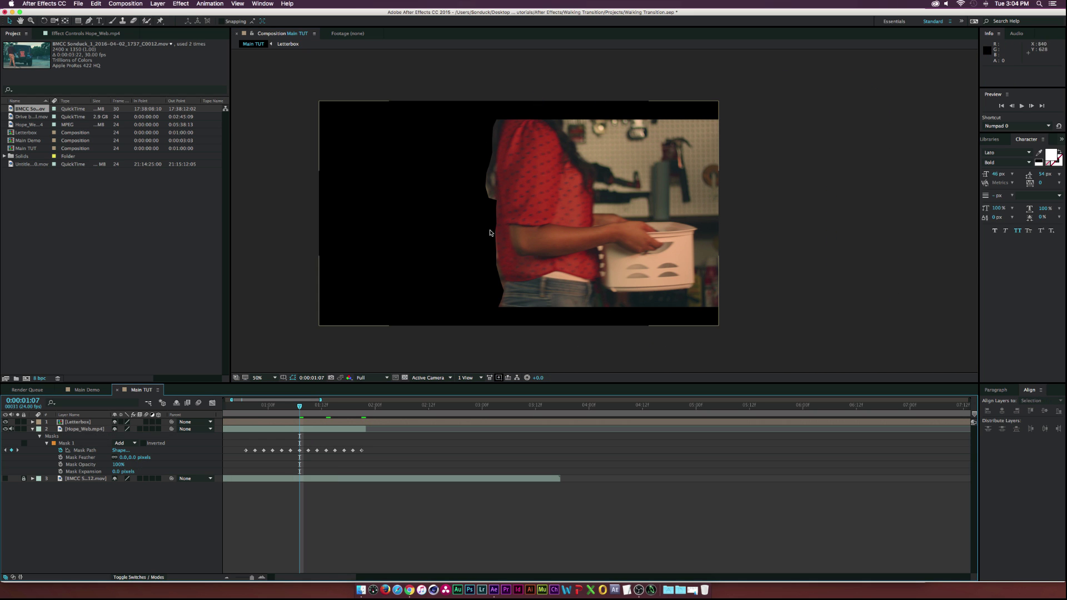
{"action": "left_click", "coordinate": [22, 487]}
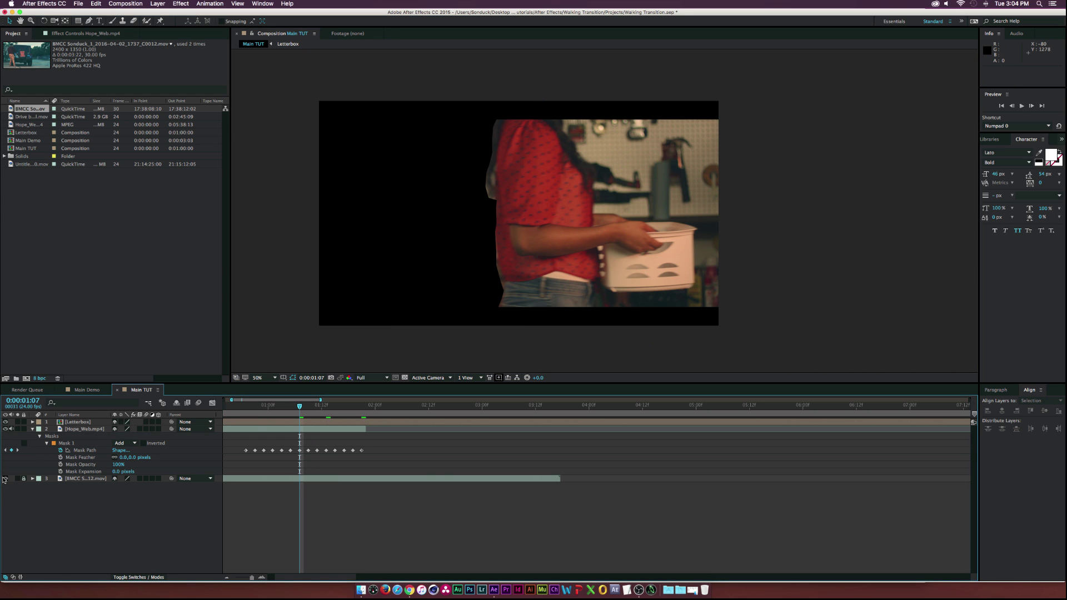
{"action": "left_click", "coordinate": [5, 478]}
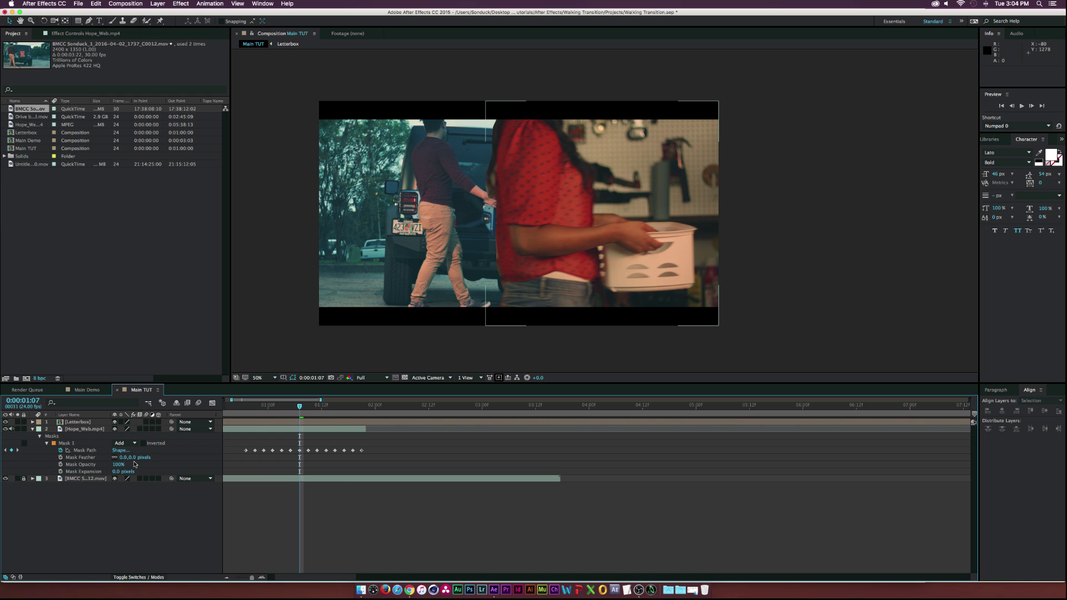
Soften Mask 1's edge with a Mask Feather of 38 pixels and a Mask Expansion of -6 pixels.
{"action": "left_click_drag", "start_coordinate": [128, 457], "coordinate": [144, 456]}
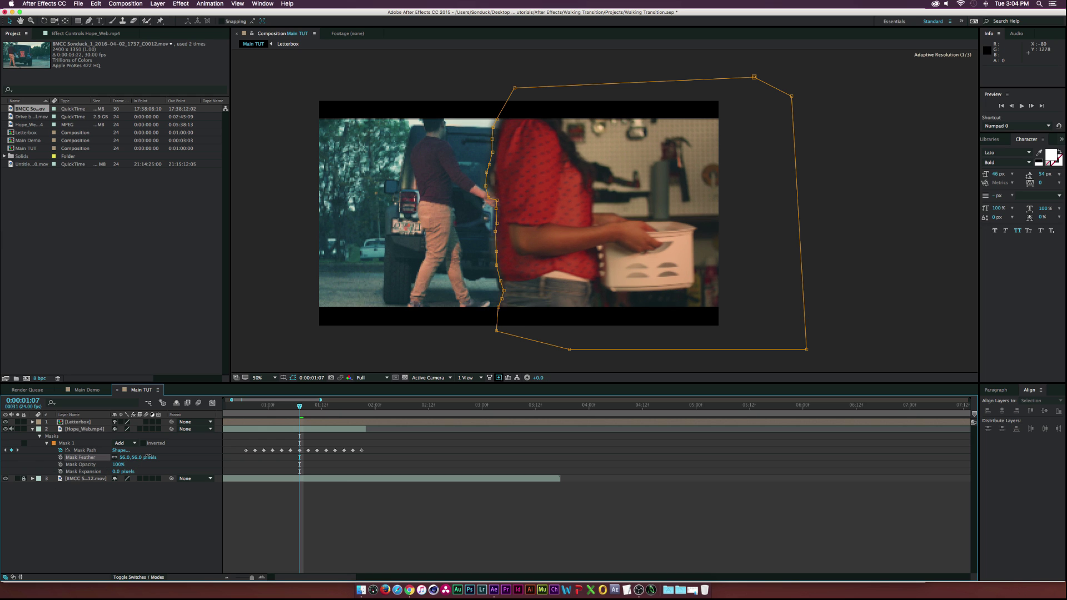
{"action": "left_click", "coordinate": [126, 505]}
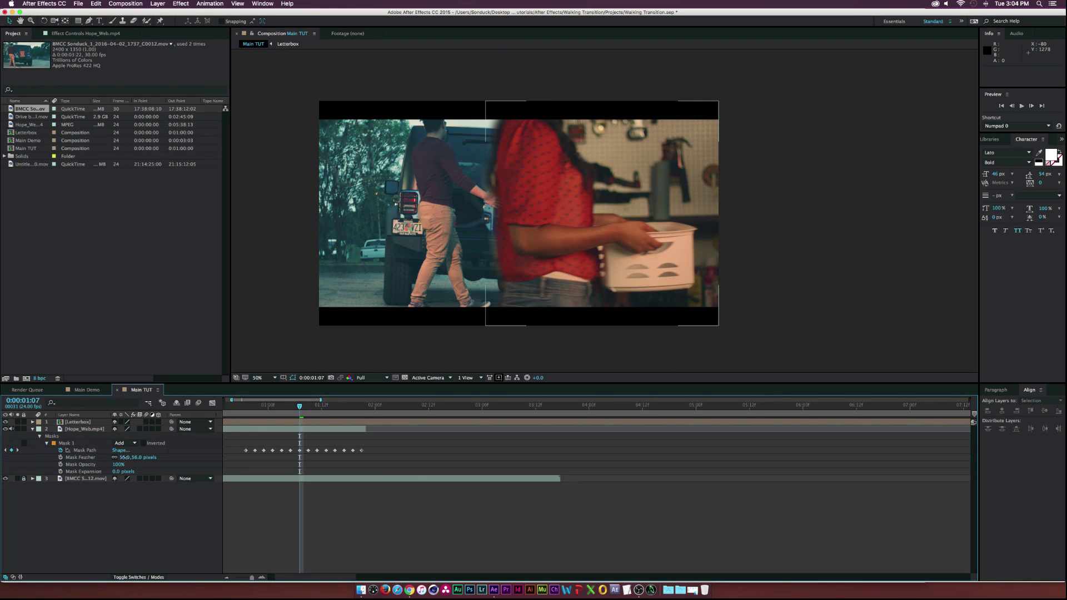
{"action": "left_click_drag", "start_coordinate": [125, 457], "coordinate": [121, 457]}
{"action": "left_click", "coordinate": [112, 521]}
{"action": "mouse_move", "coordinate": [121, 474]}
{"action": "left_mouse_down"}
{"action": "mouse_move", "coordinate": [110, 471]}
{"action": "mouse_move", "coordinate": [119, 457]}
{"action": "left_mouse_up"}
{"action": "left_click", "coordinate": [97, 538]}
{"action": "left_click", "coordinate": [112, 512]}
{"action": "left_click", "coordinate": [120, 506]}
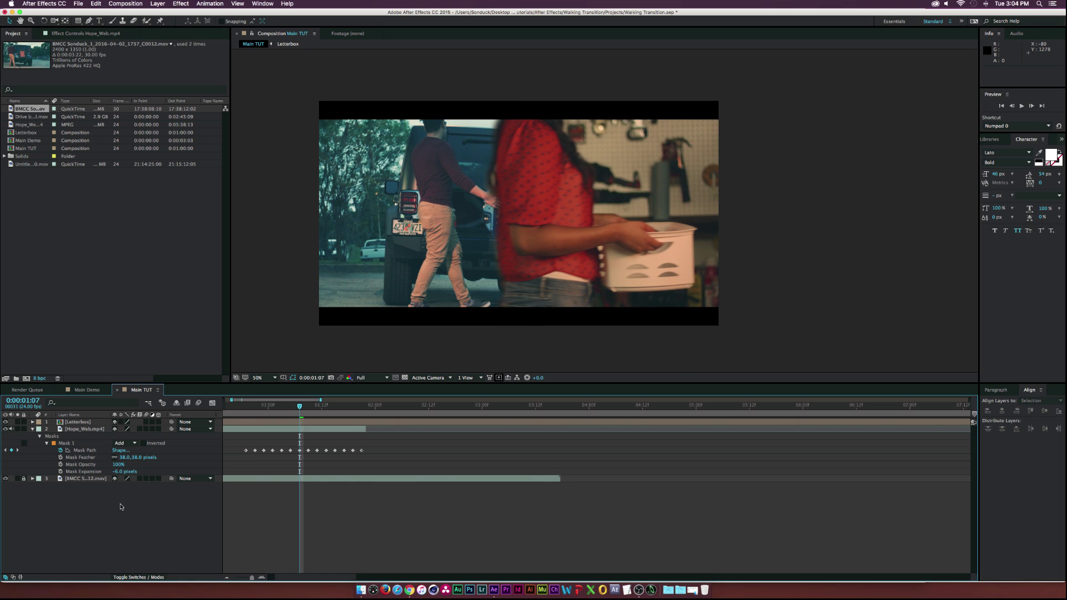
Scrub through the transition to examine how the feathered mask edge follows the woman over the BMCC clip.
{"action": "left_click", "coordinate": [285, 406]}
{"action": "left_click_drag", "start_coordinate": [285, 406], "coordinate": [278, 406]}
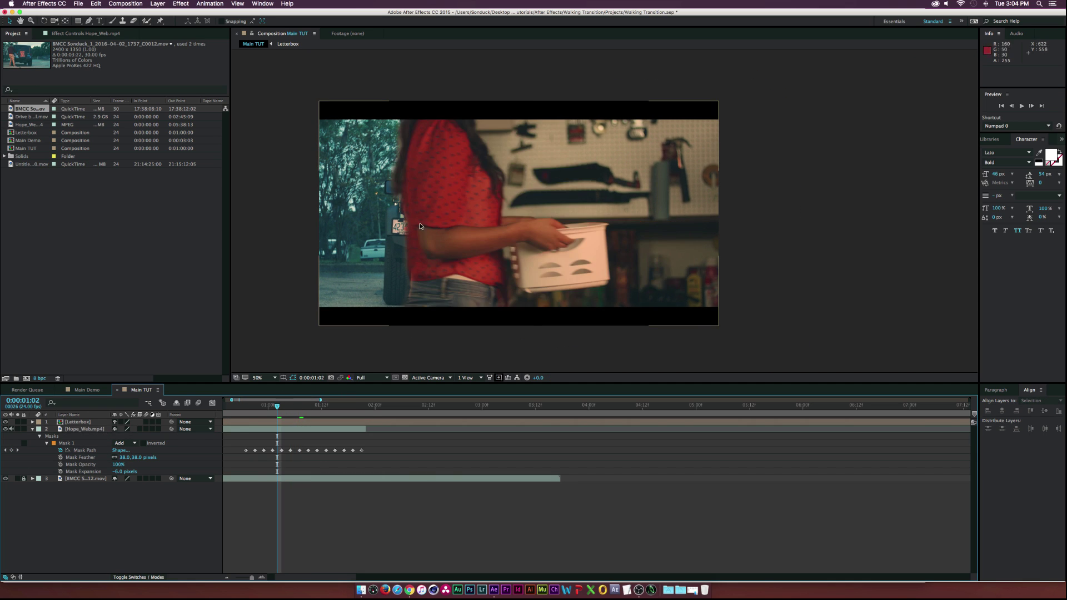
{"action": "key", "text": "minus"}
{"action": "key", "text": "minus"}
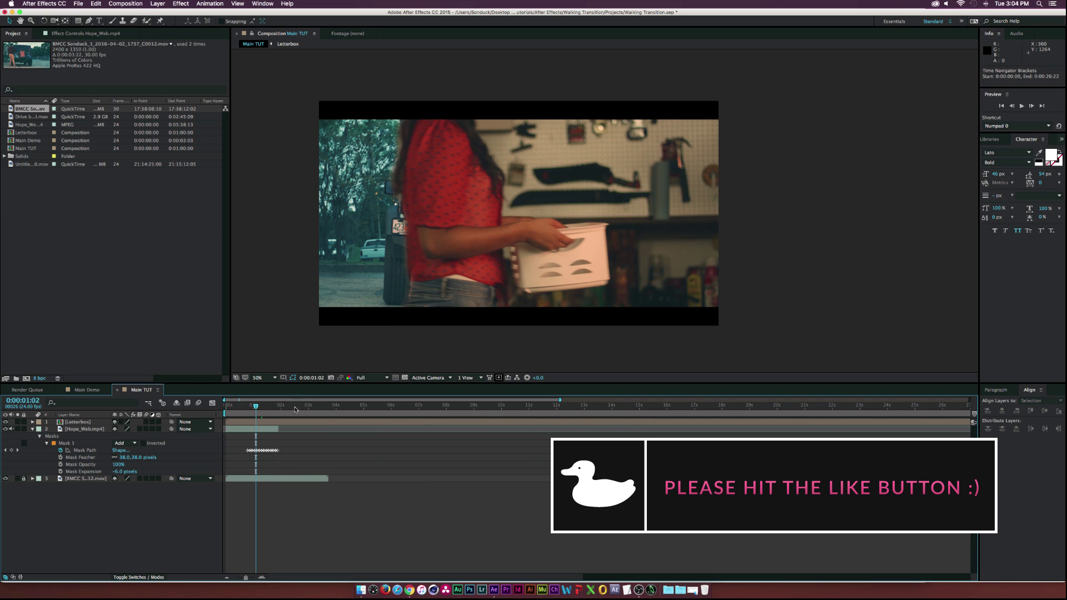
{"action": "left_click_drag", "start_coordinate": [267, 407], "coordinate": [269, 406]}
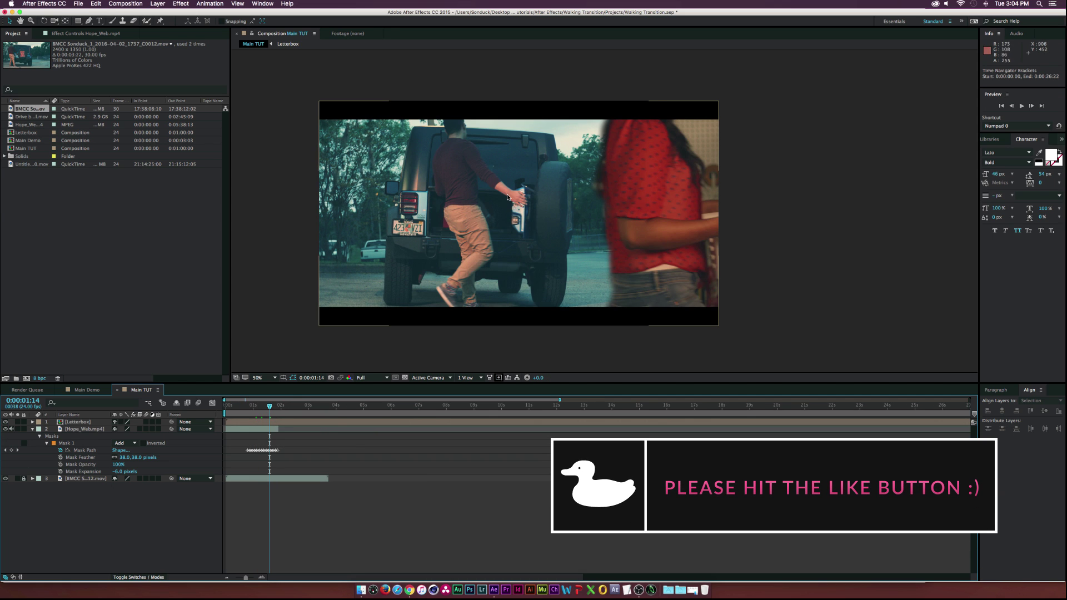
{"action": "left_click_drag", "start_coordinate": [270, 408], "coordinate": [263, 407]}
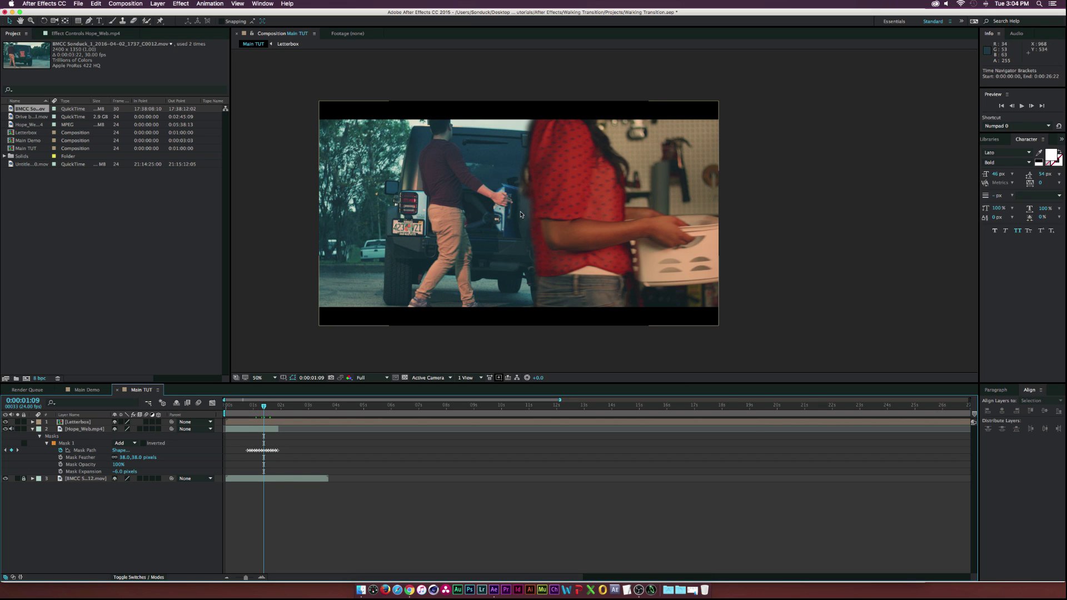